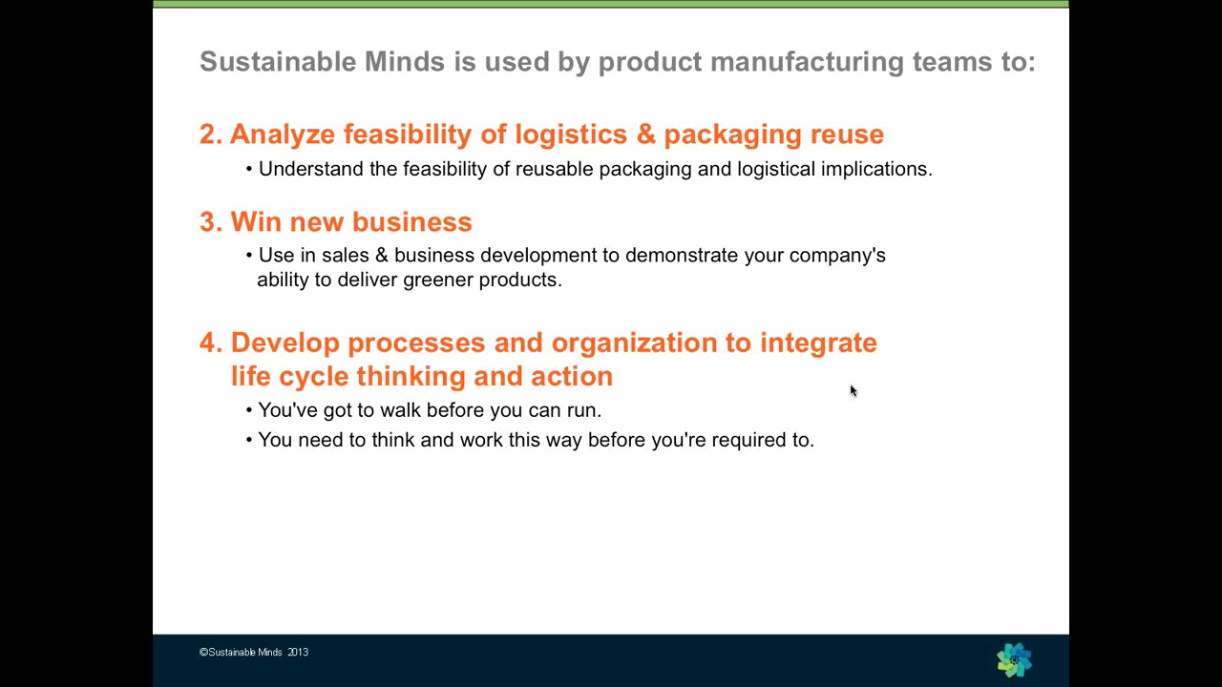
Switch from the presentation to the browser and read the Announcing SM v3.0 blog post, focusing on the SM2013 new data section.
{"action": "left_click", "coordinate": [851, 389]}
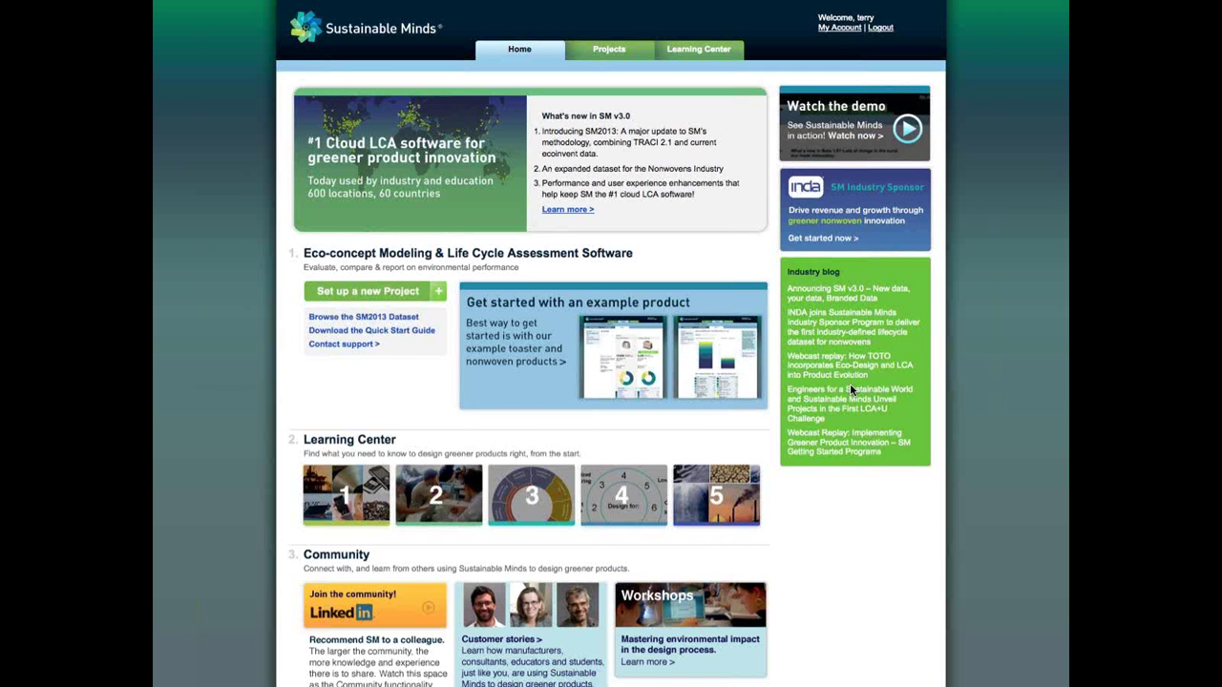
{"action": "key", "text": "alt+Tab"}
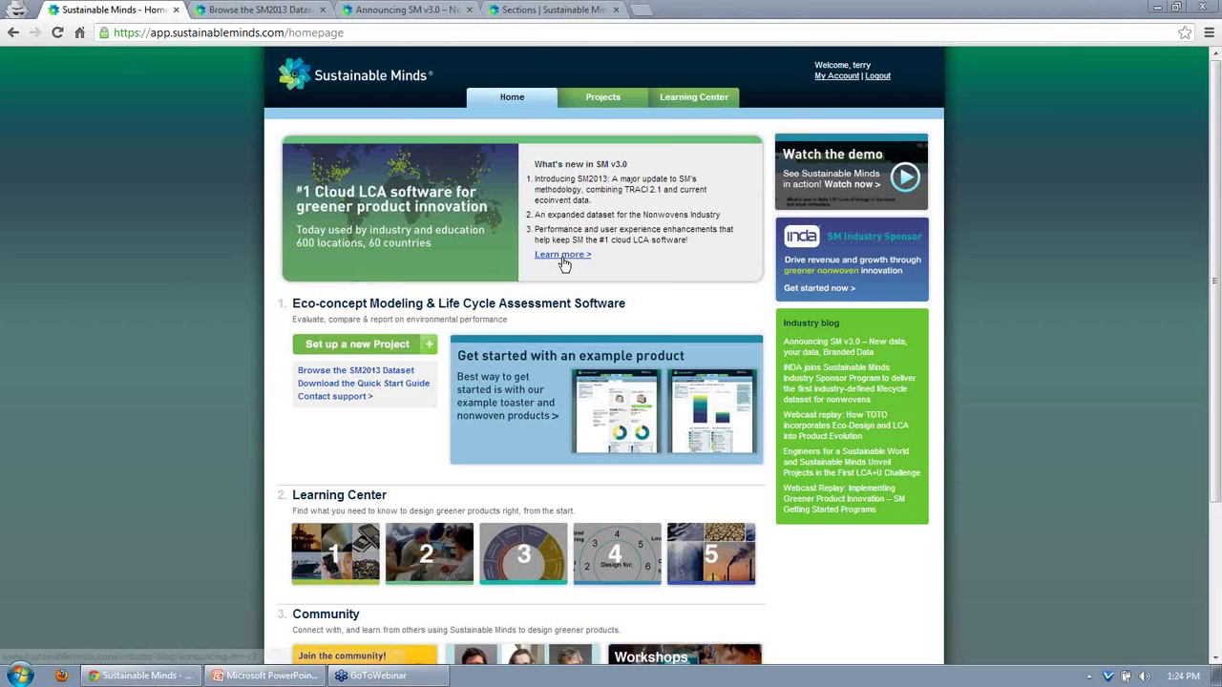
{"action": "left_click", "coordinate": [415, 13]}
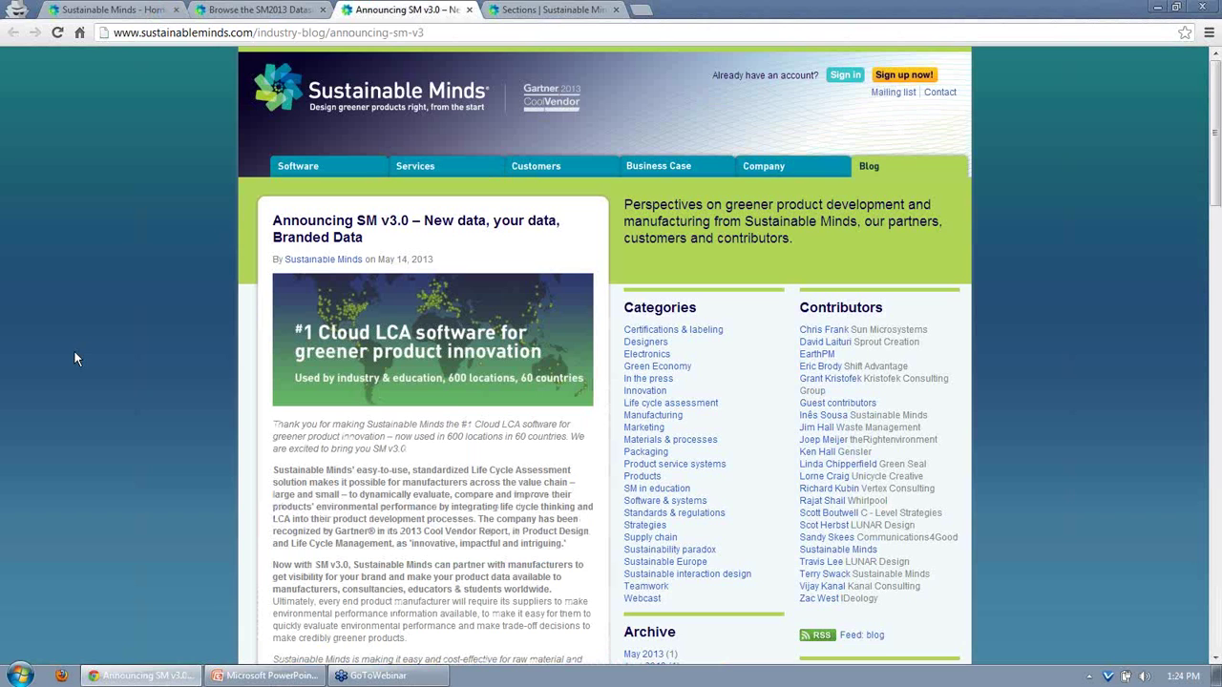
{"action": "scroll", "coordinate": [75, 354], "scroll_direction": "down", "scroll_amount": 3}
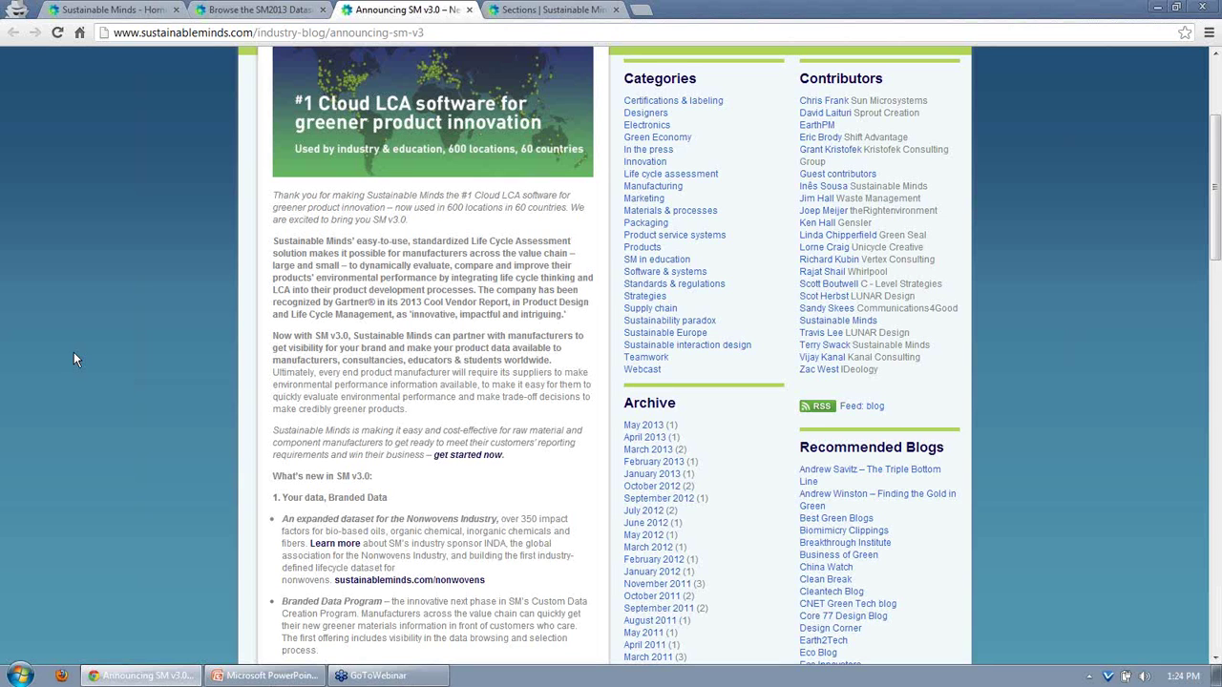
{"action": "scroll", "coordinate": [346, 445], "scroll_direction": "down", "scroll_amount": 3}
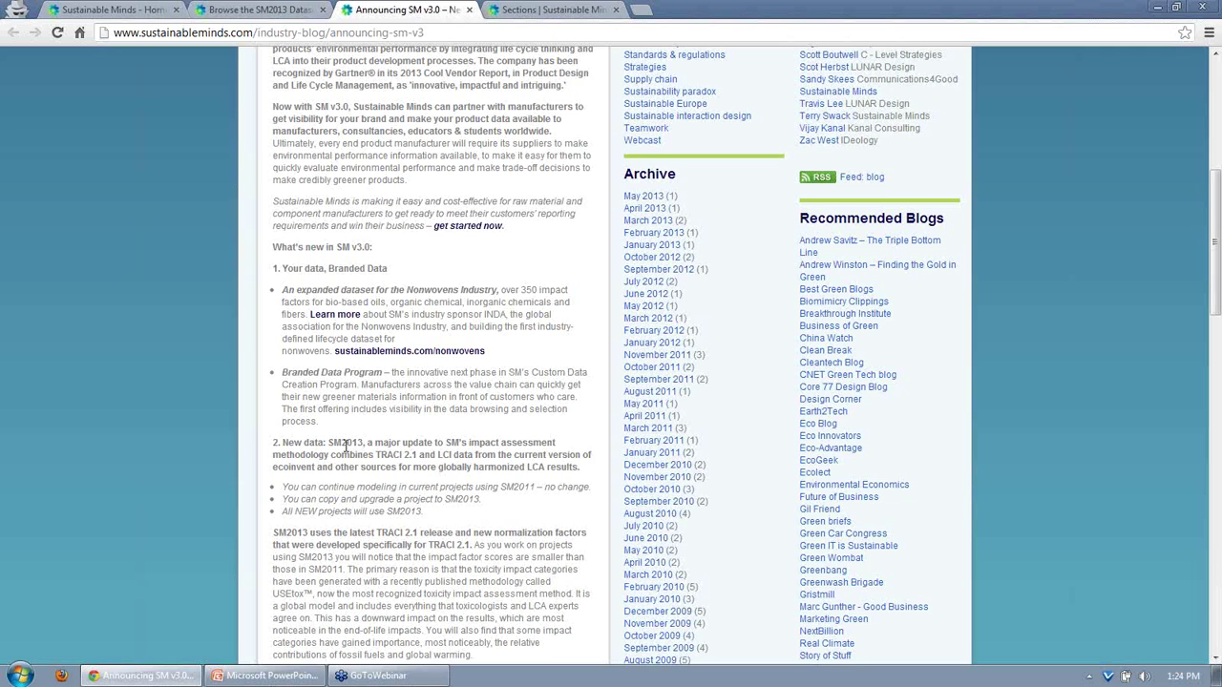
{"action": "left_click_drag", "start_coordinate": [423, 513], "coordinate": [260, 487]}
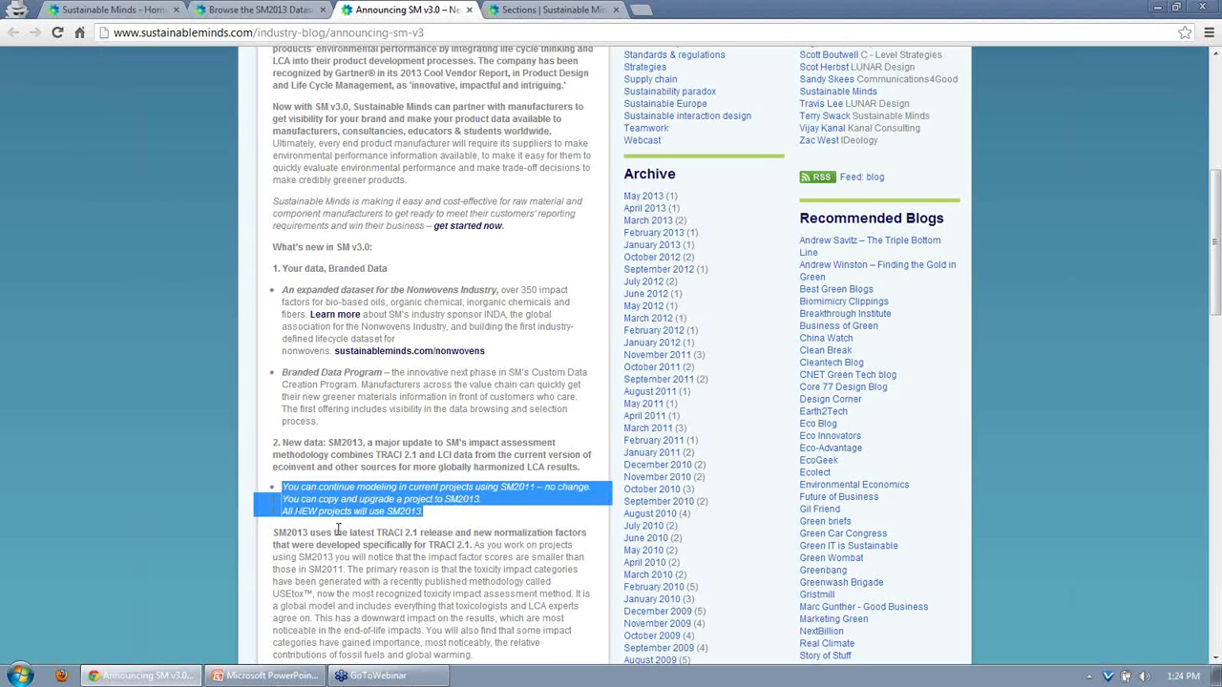
{"action": "left_click", "coordinate": [442, 523]}
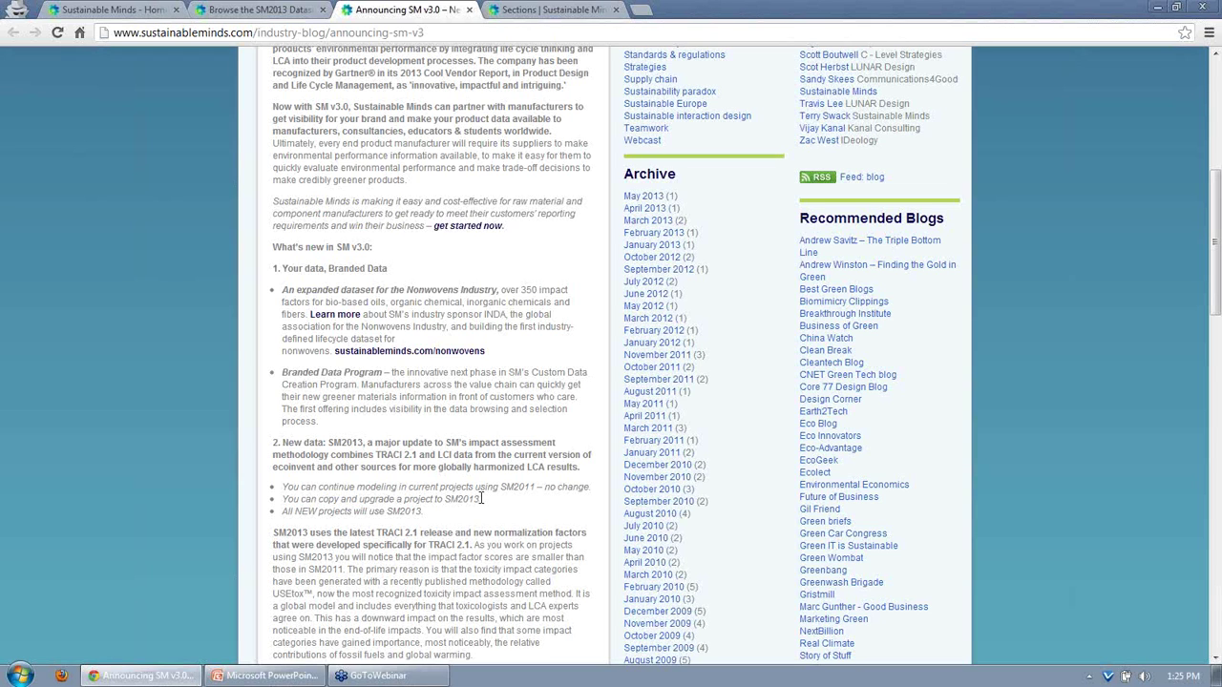
{"action": "scroll", "coordinate": [482, 498], "scroll_direction": "down", "scroll_amount": 2}
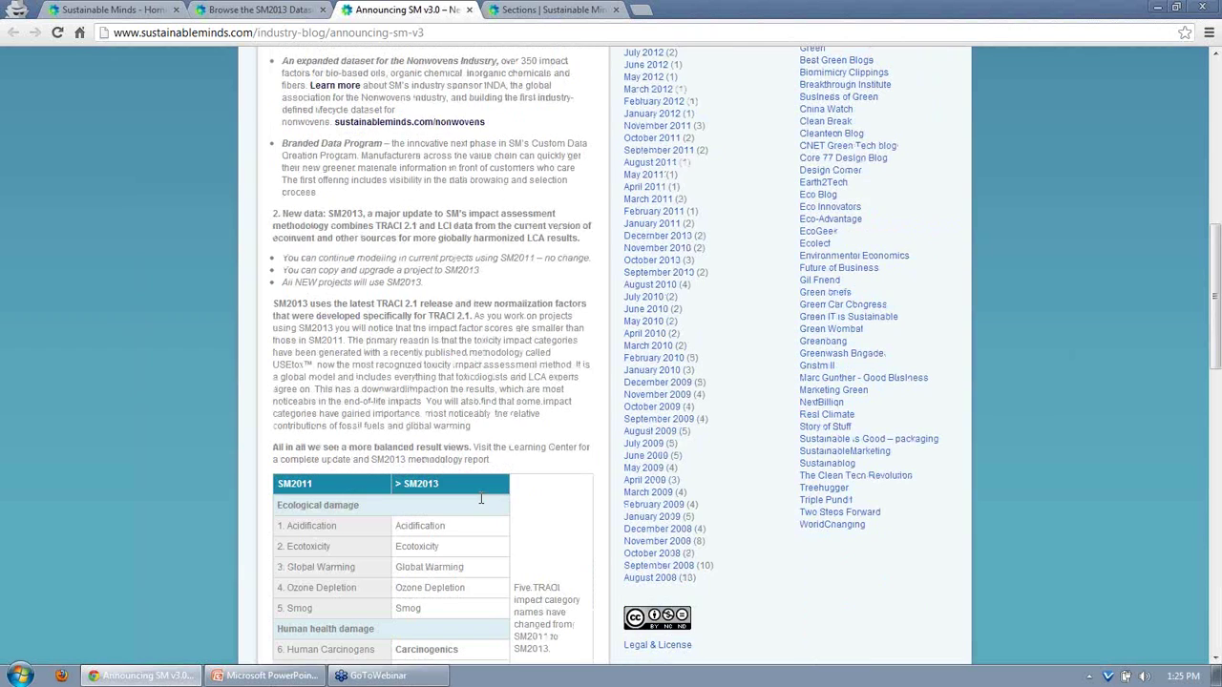
{"action": "key", "text": "Home"}
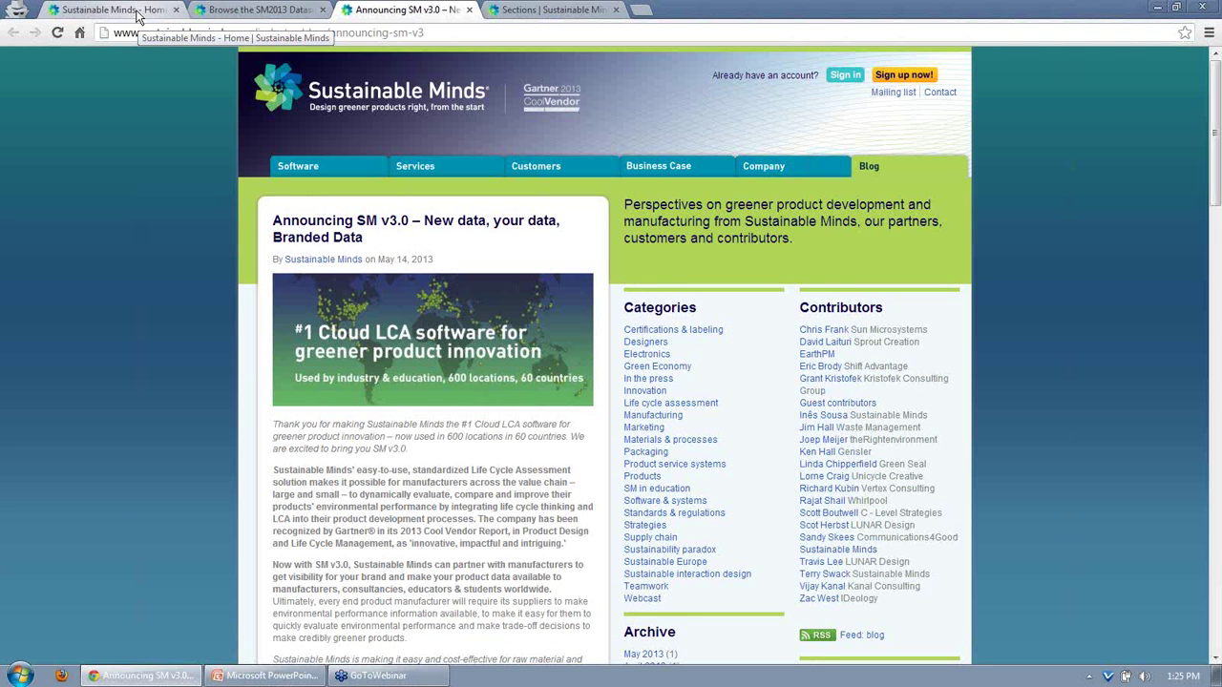
Open the SM2013 Methodology, a next generation dataset page in the Learning Center, view the SM2013 methodology report and return to the page.
{"action": "left_click", "coordinate": [138, 12]}
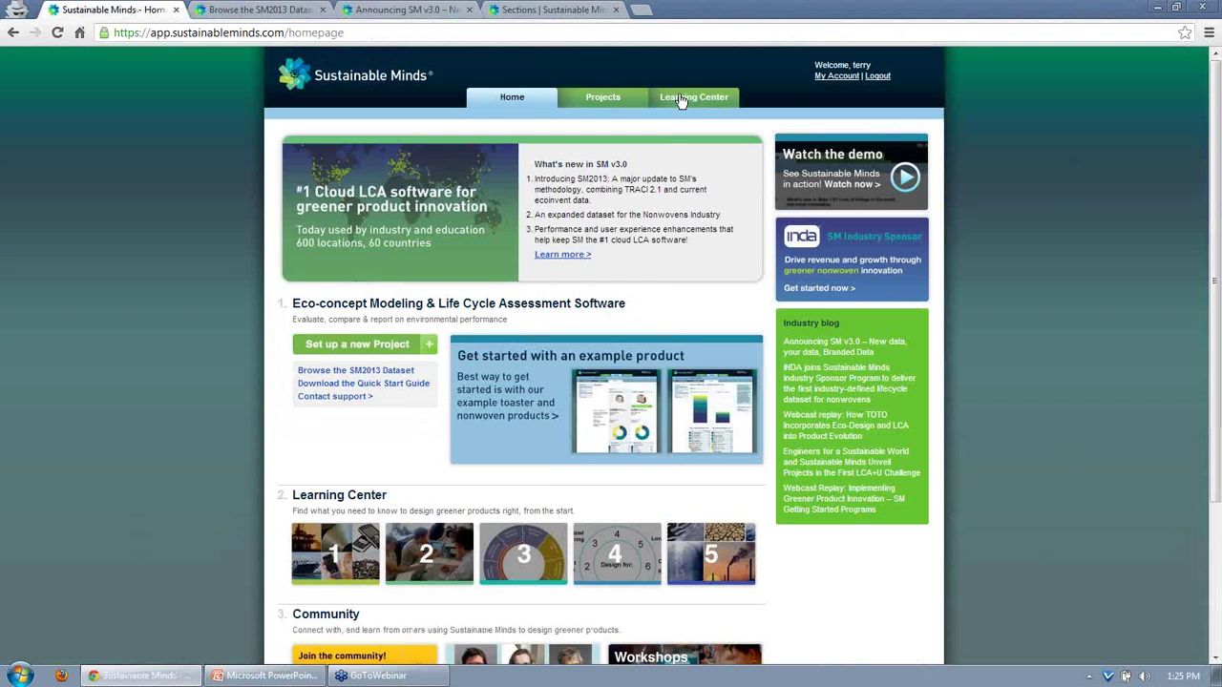
{"action": "left_click", "coordinate": [684, 99]}
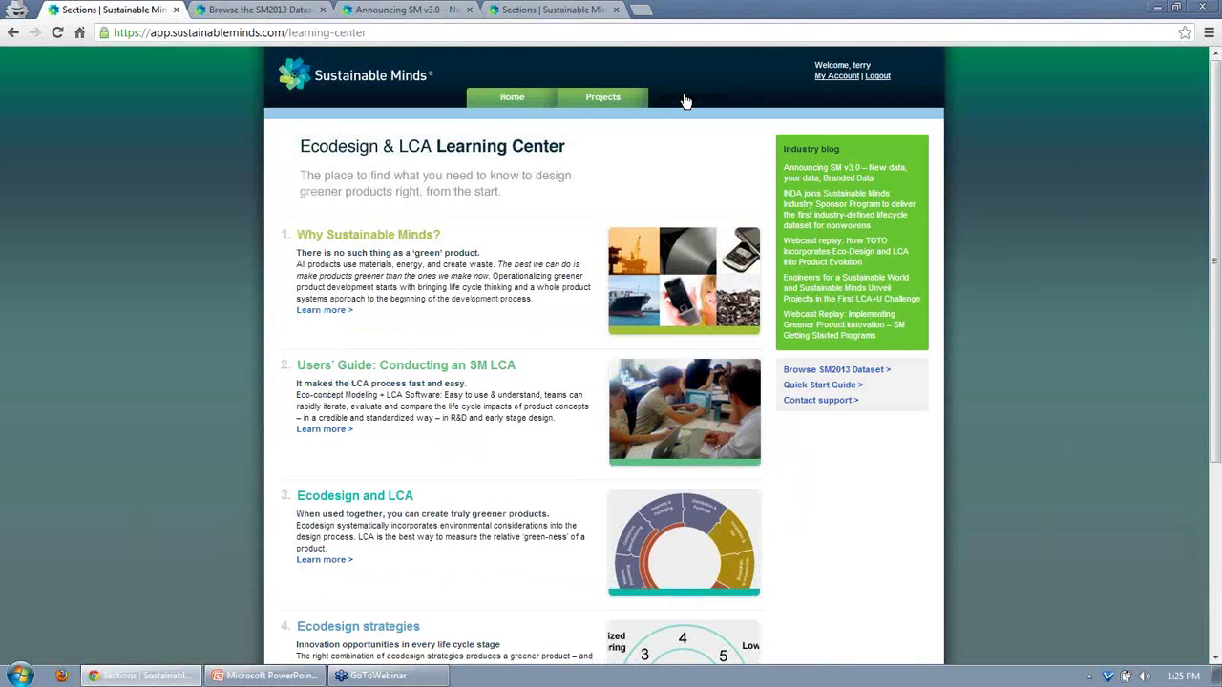
{"action": "scroll", "coordinate": [477, 239], "scroll_direction": "down", "scroll_amount": 3}
{"action": "left_click", "coordinate": [324, 469]}
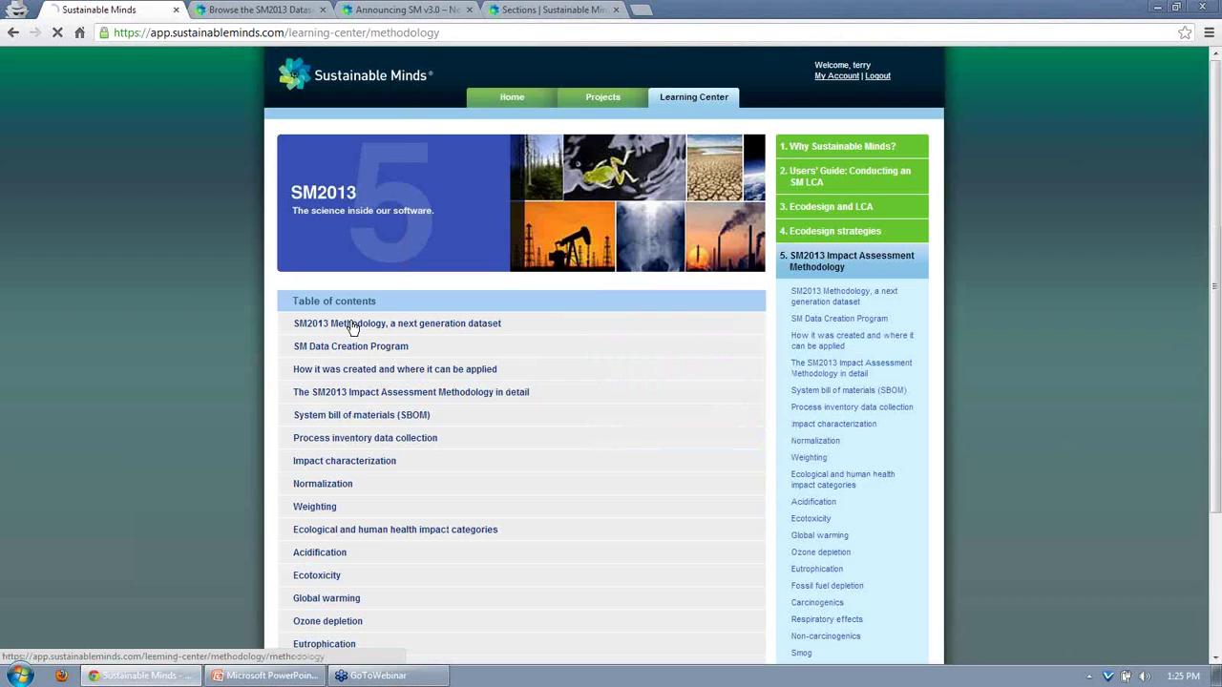
{"action": "left_click", "coordinate": [353, 325]}
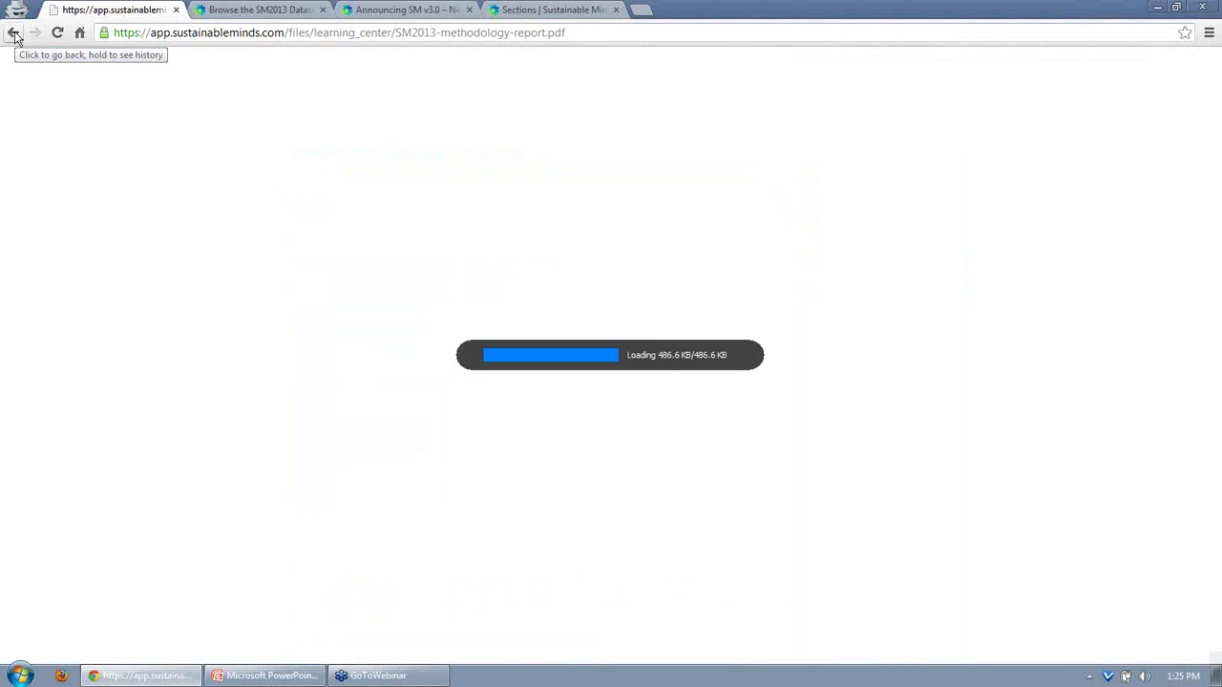
{"action": "left_click", "coordinate": [14, 34]}
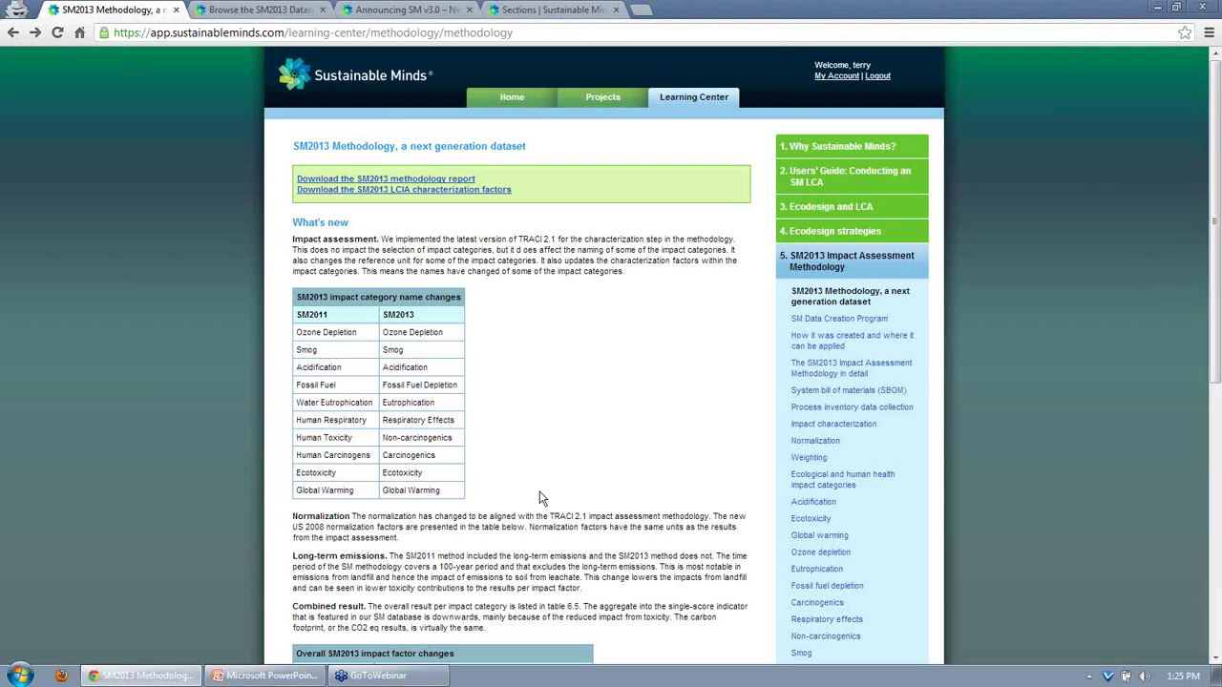
Review the impact assessment paragraph and the overall SM2013 impact factor changes table on the methodology page.
{"action": "triple_click", "coordinate": [421, 250]}
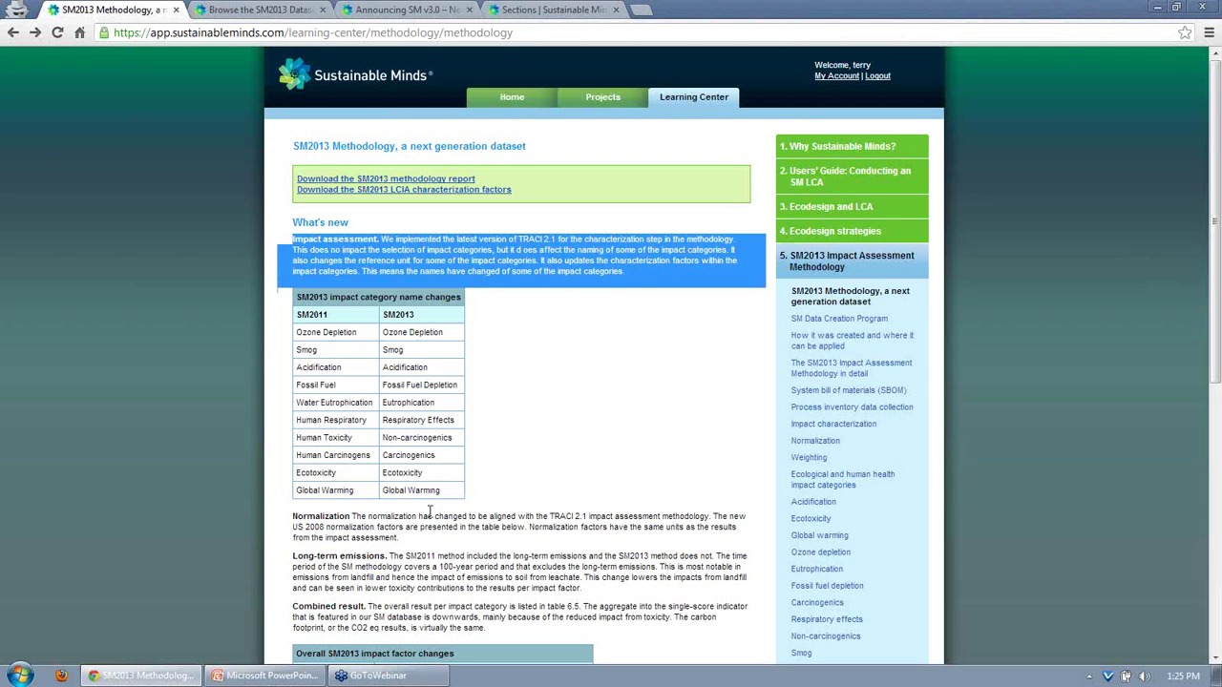
{"action": "left_click", "coordinate": [415, 546]}
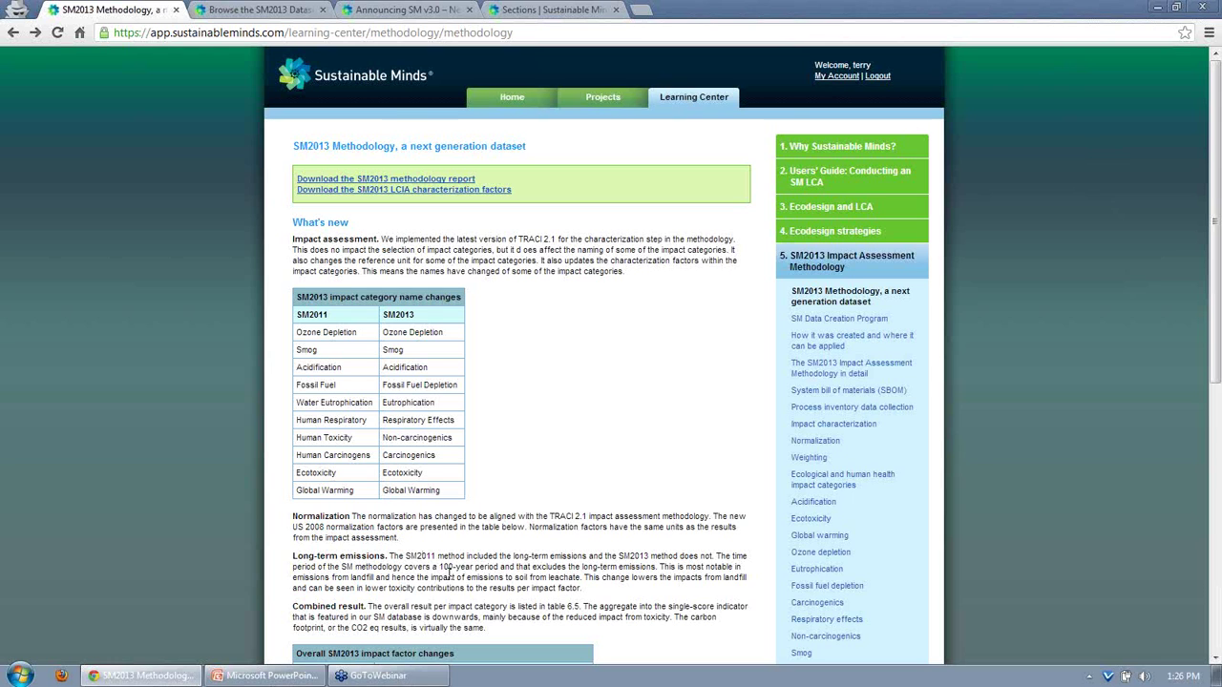
{"action": "scroll", "coordinate": [449, 573], "scroll_direction": "down", "scroll_amount": 2}
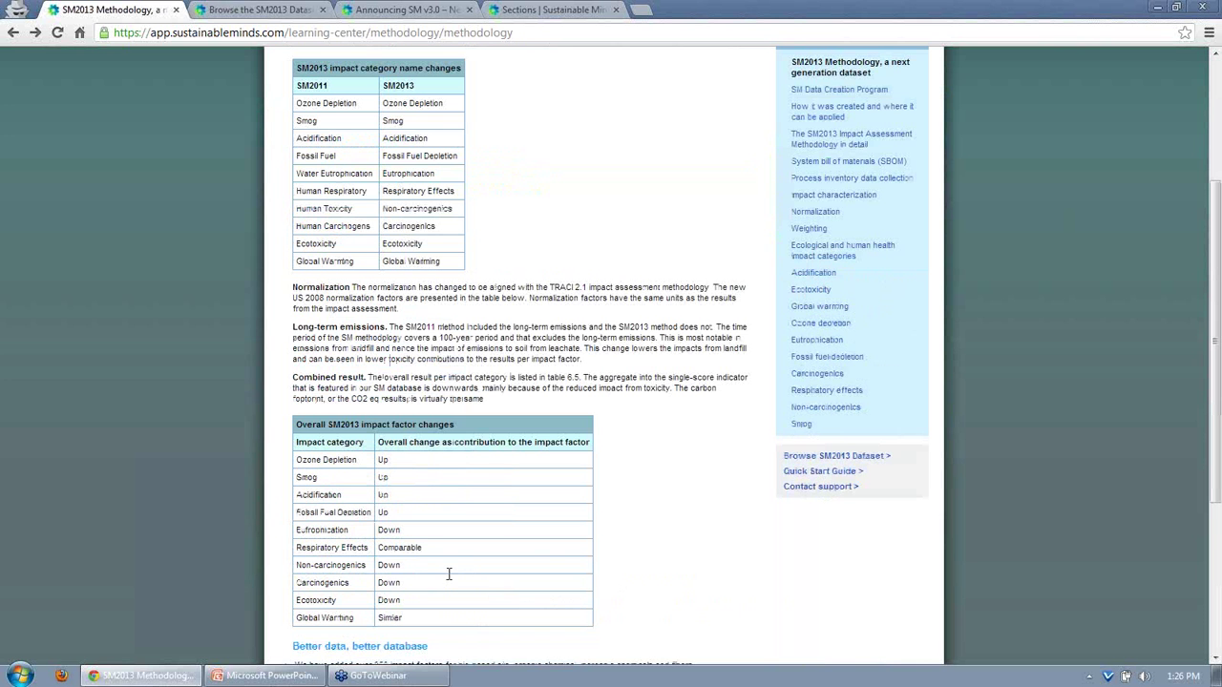
{"action": "triple_click", "coordinate": [464, 426]}
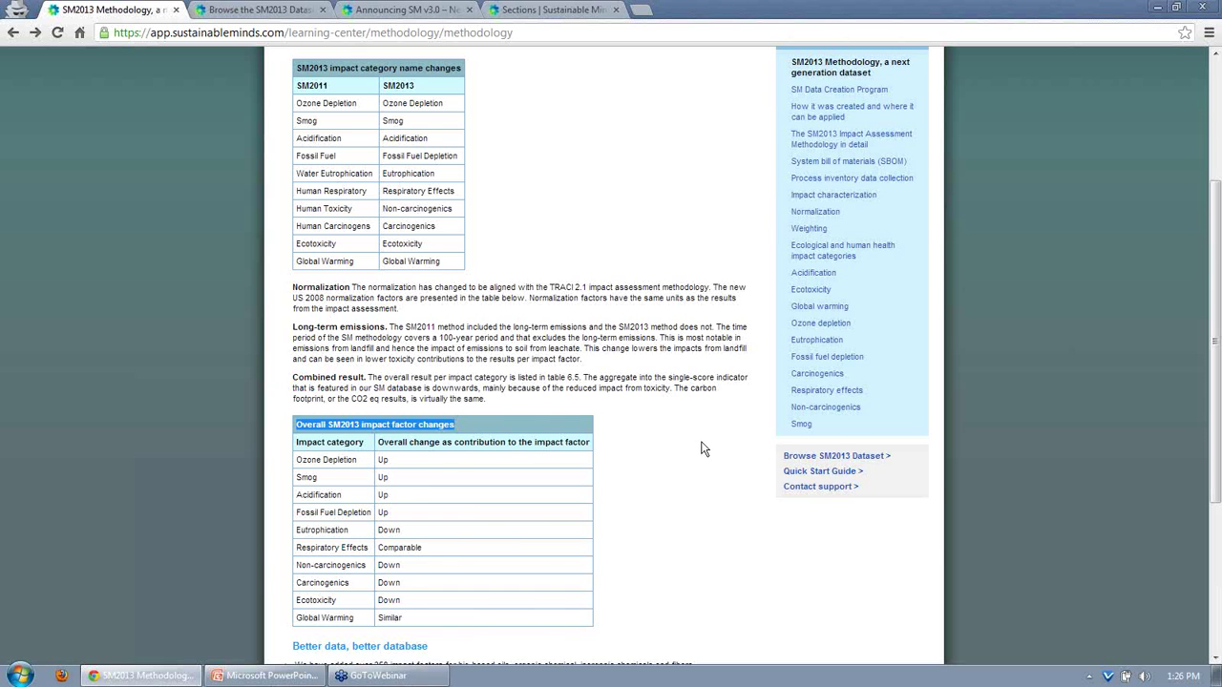
In the project list, copy the SM2011 Concept - Material Exploration Example - Flooring Materials project and update it to SM2013.
{"action": "scroll", "coordinate": [703, 448], "scroll_direction": "up", "scroll_amount": 3}
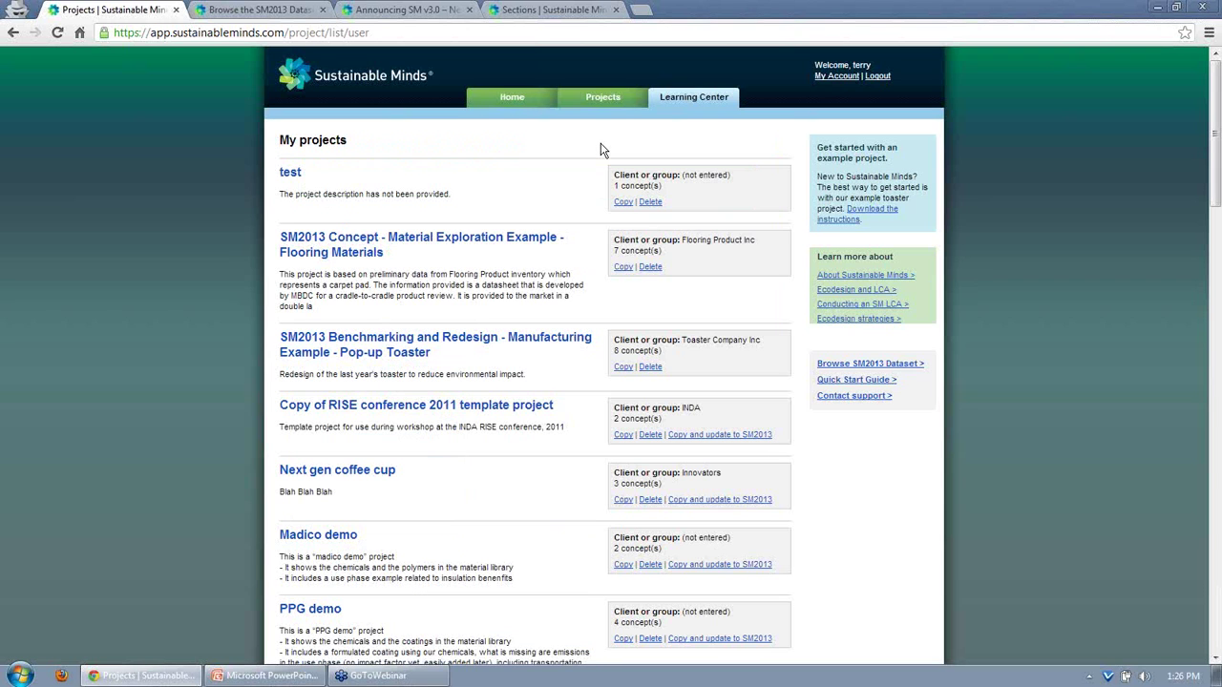
{"action": "scroll", "coordinate": [200, 335], "scroll_direction": "down", "scroll_amount": 10}
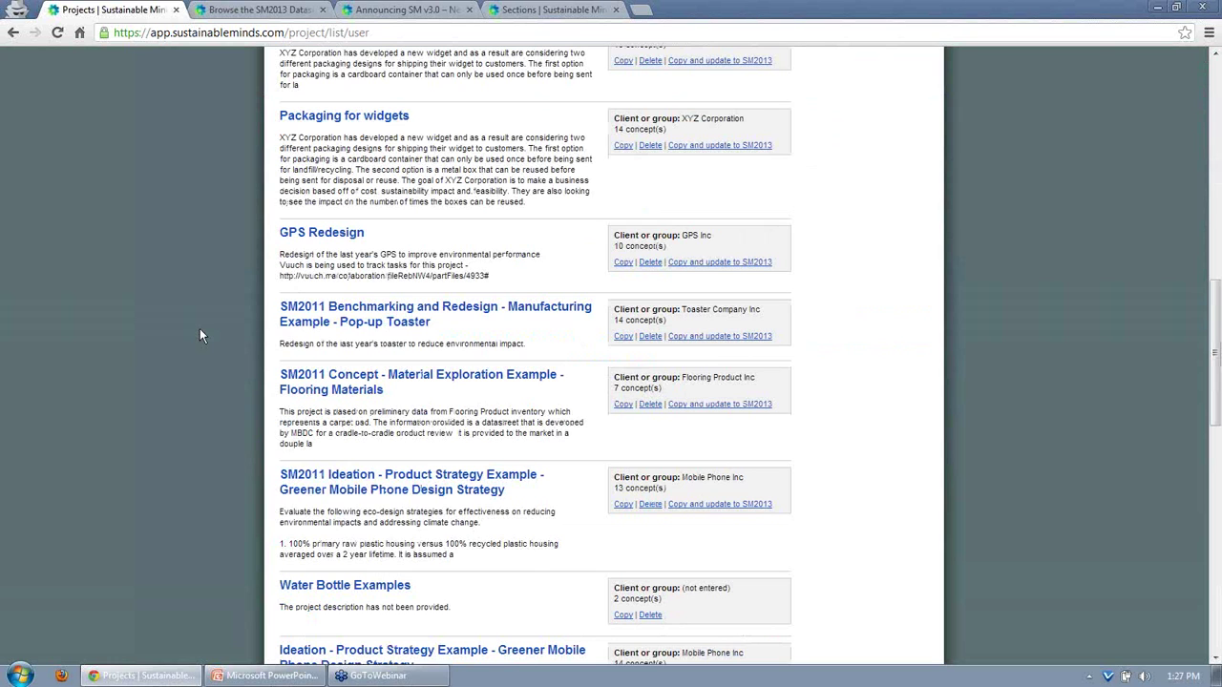
{"action": "scroll", "coordinate": [200, 335], "scroll_direction": "down", "scroll_amount": 2}
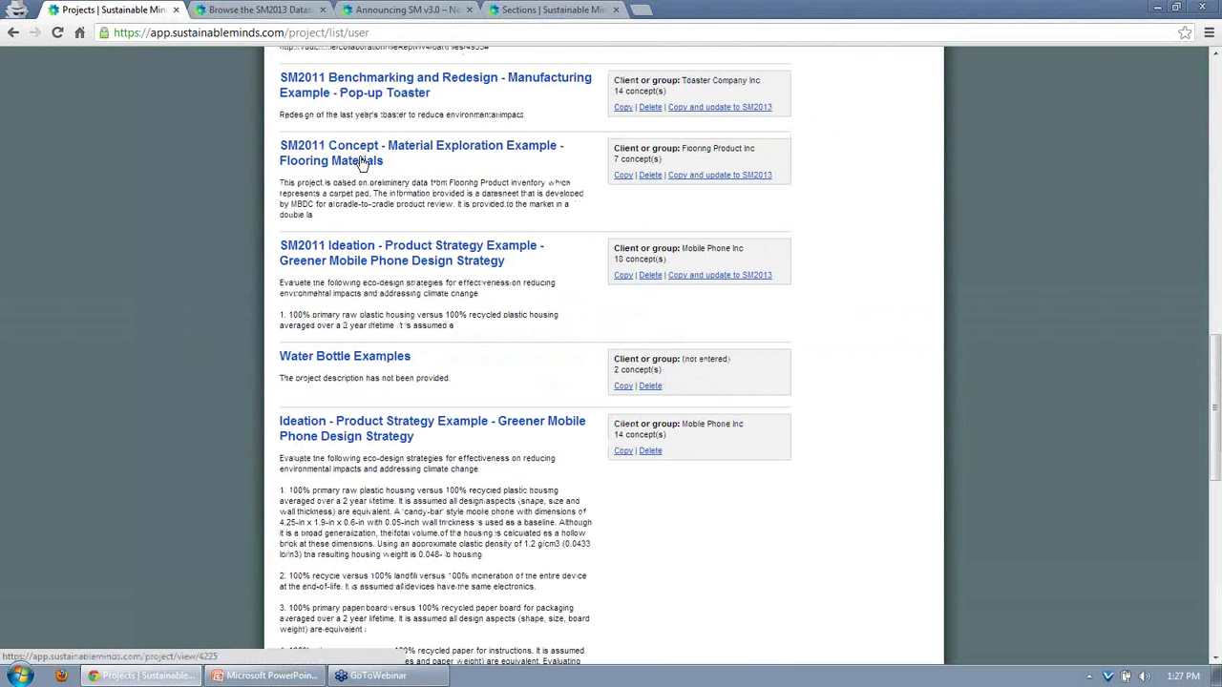
{"action": "left_click", "coordinate": [725, 181]}
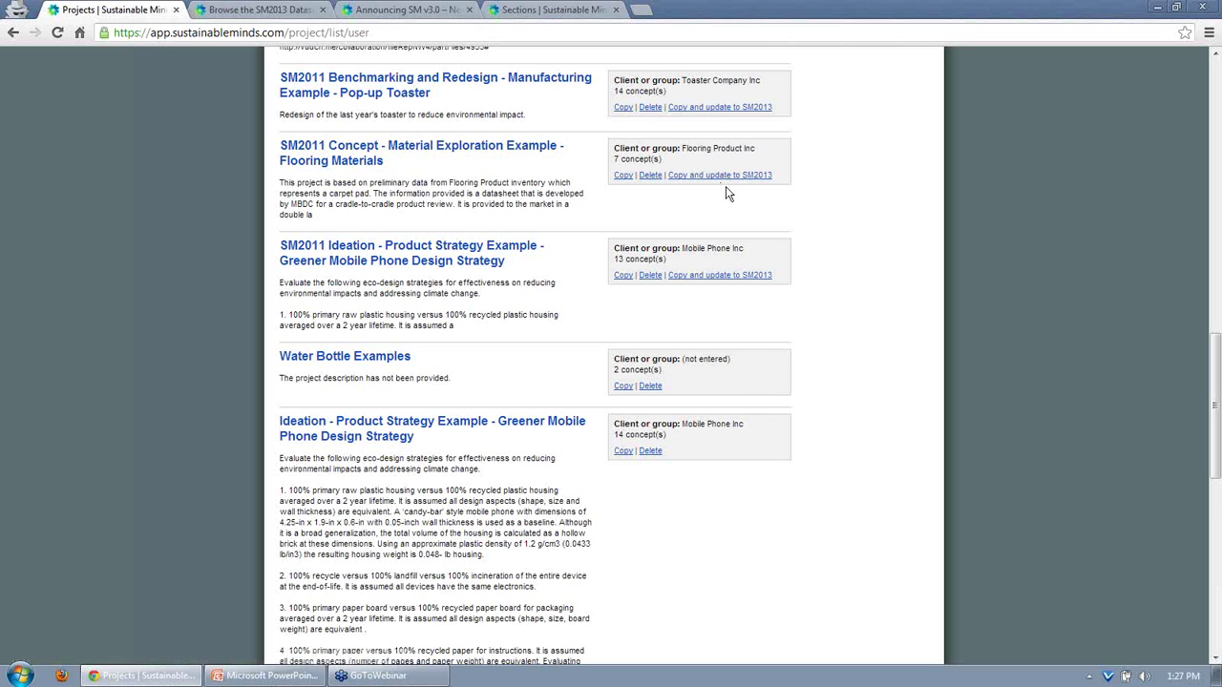
{"action": "left_click", "coordinate": [705, 368]}
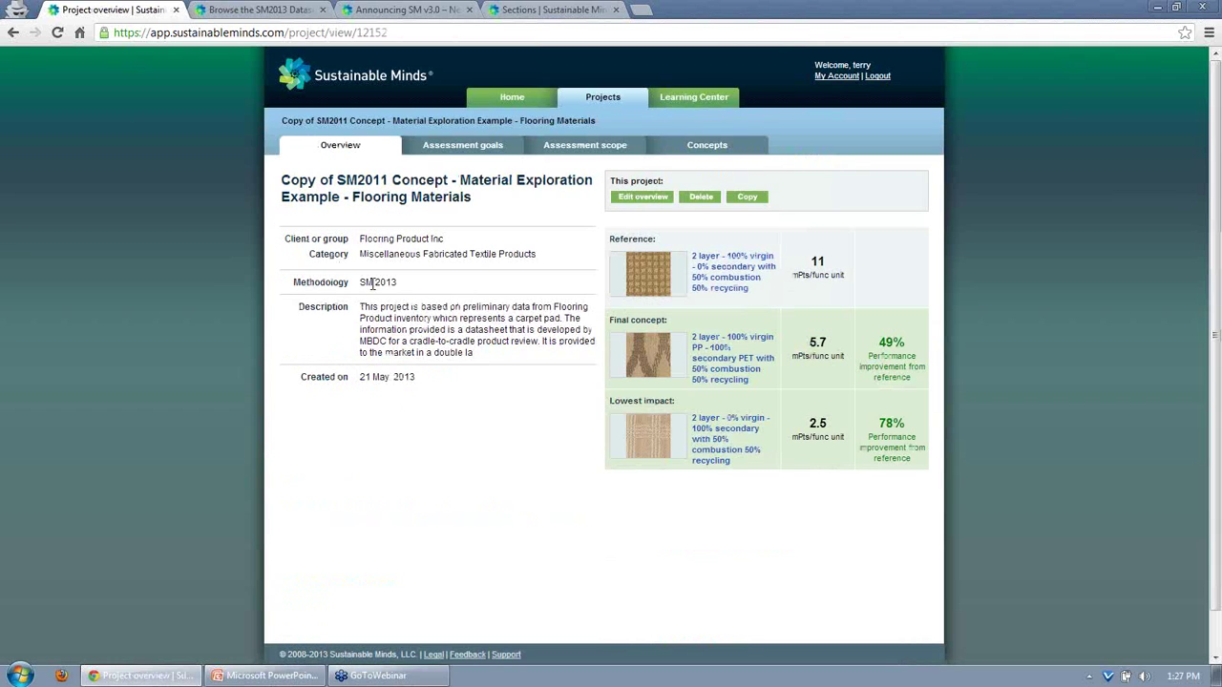
Check the copied project's methodology and open the results scorecard of its final concept, 2 layer - 100% virgin PP - 100% secondary PET.
{"action": "triple_click", "coordinate": [372, 283]}
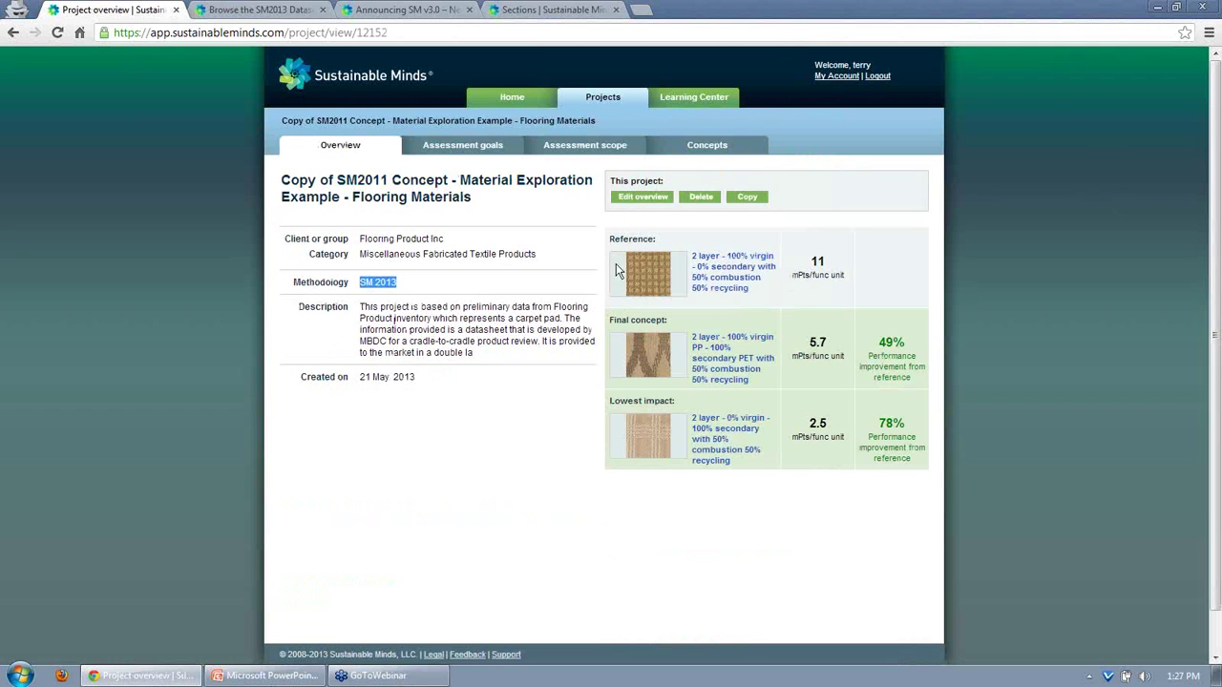
{"action": "left_click", "coordinate": [721, 358]}
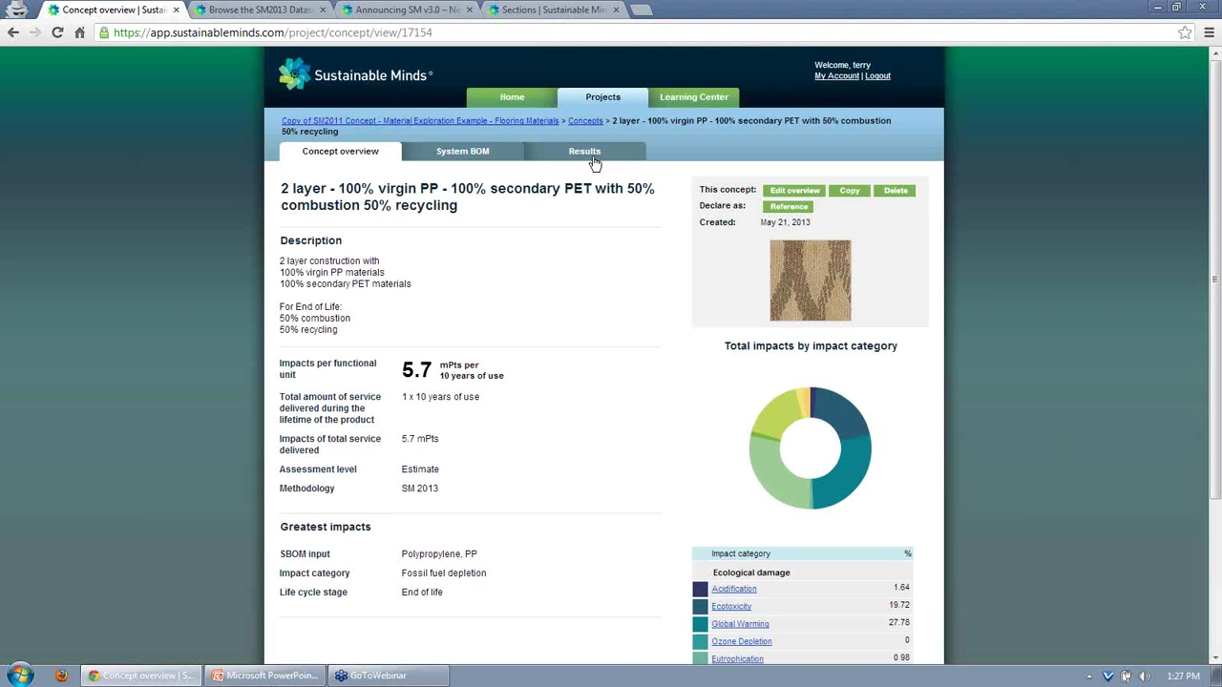
{"action": "left_click", "coordinate": [588, 156]}
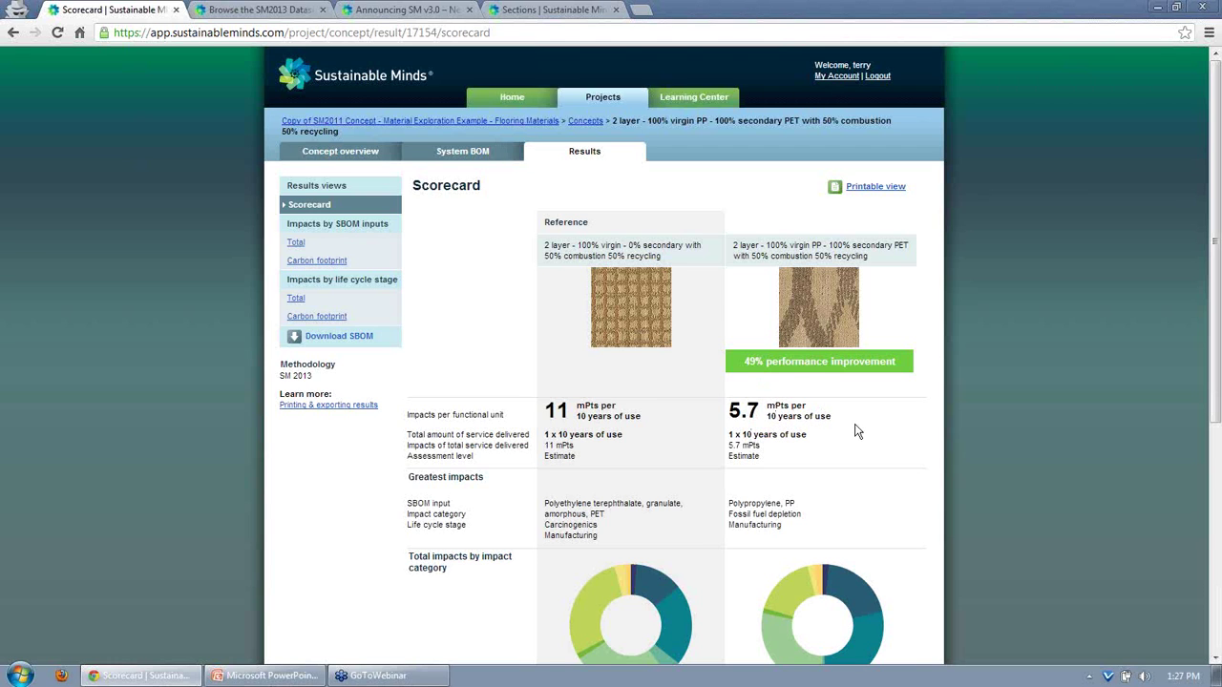
Compare the greatest impacts and impact category charts of the reference and final concept, and view the total impacts by SBOM inputs.
{"action": "scroll", "coordinate": [856, 431], "scroll_direction": "down", "scroll_amount": 3}
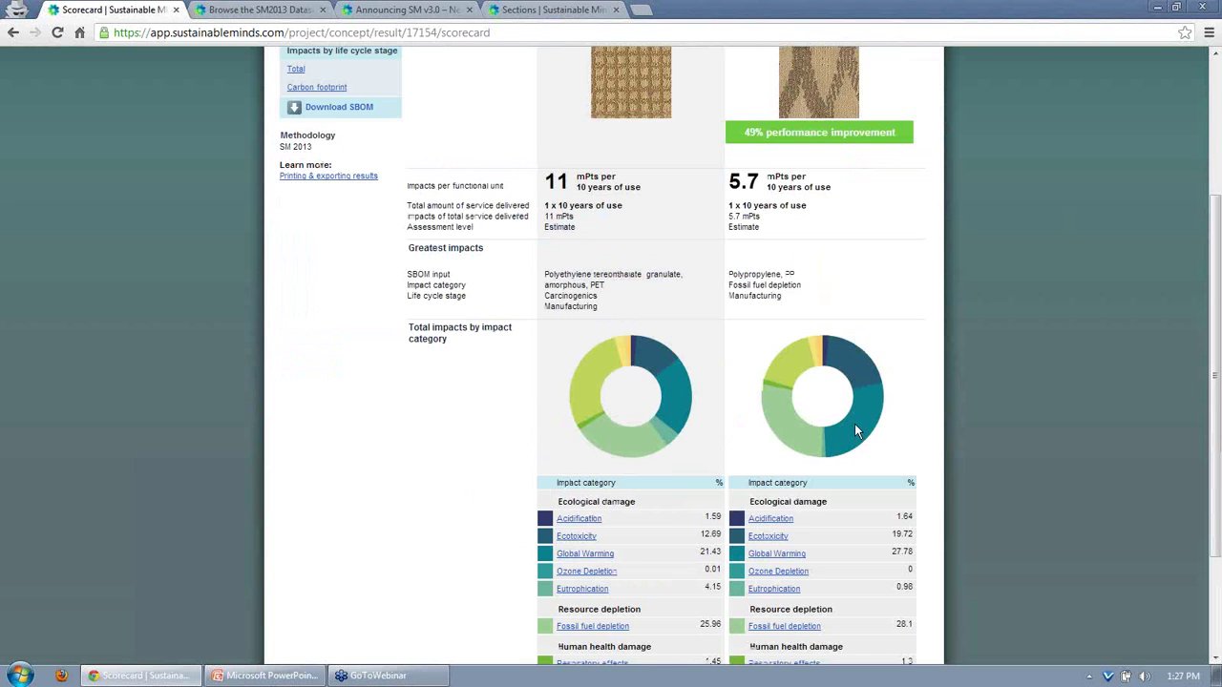
{"action": "triple_click", "coordinate": [630, 306]}
{"action": "left_click_drag", "start_coordinate": [631, 307], "coordinate": [797, 296]}
{"action": "left_click", "coordinate": [866, 310]}
{"action": "mouse_move", "coordinate": [685, 422]}
{"action": "mouse_move", "coordinate": [857, 420]}
{"action": "mouse_move", "coordinate": [792, 428]}
{"action": "scroll", "coordinate": [274, 382], "scroll_direction": "up", "scroll_amount": 3}
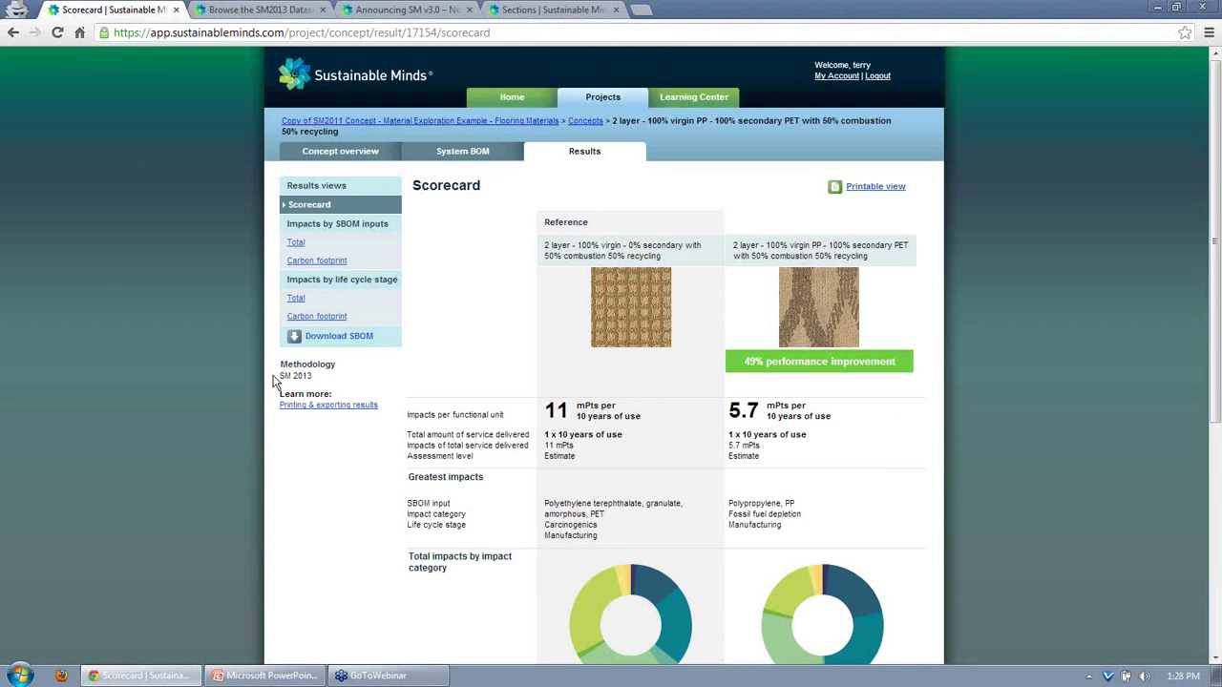
{"action": "left_click", "coordinate": [296, 245]}
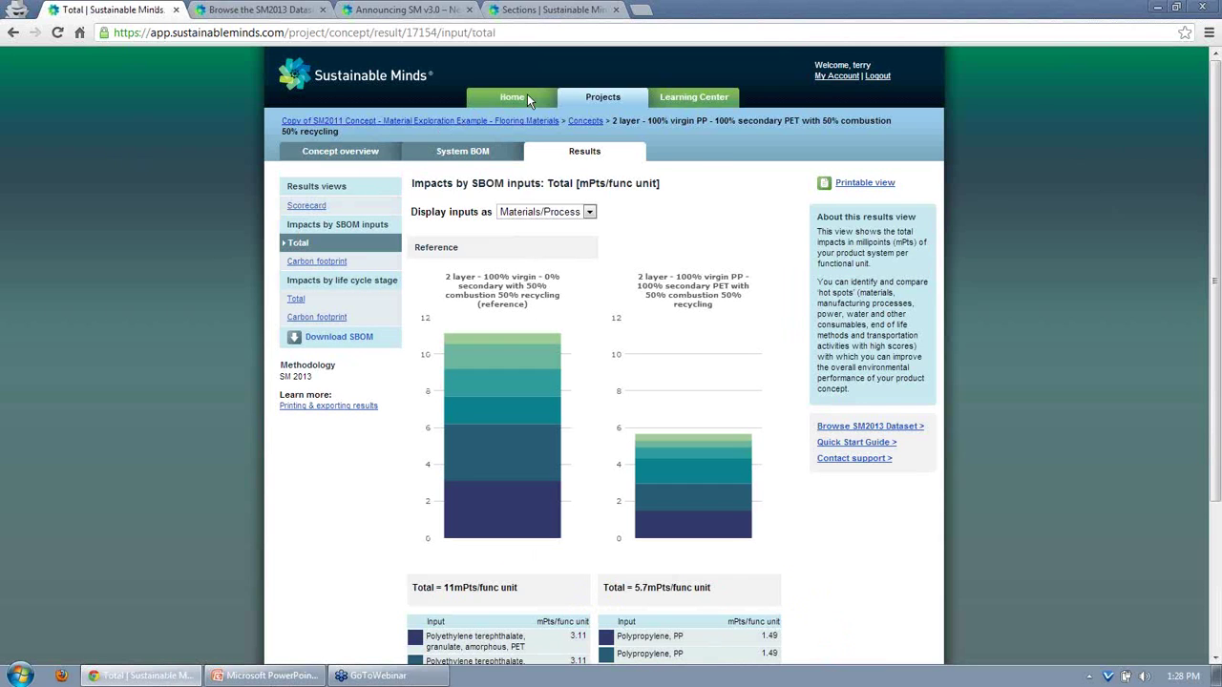
Return to the project list, download the example project instructions archive and open it.
{"action": "left_click", "coordinate": [604, 100]}
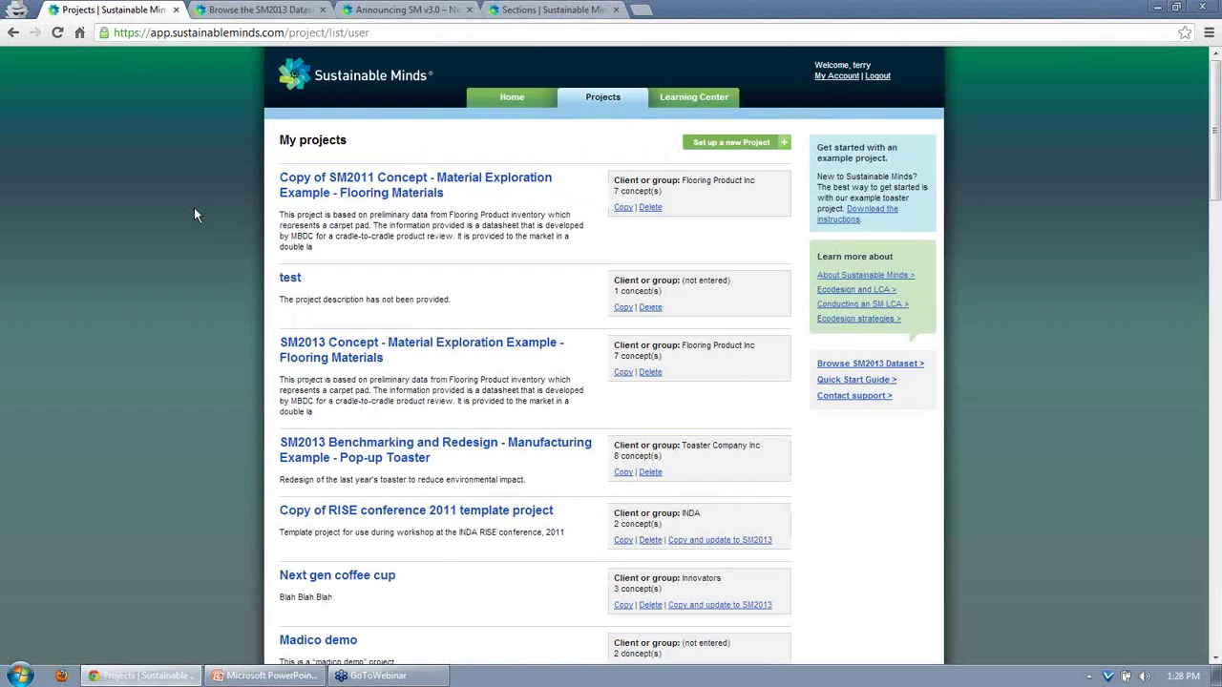
{"action": "left_click", "coordinate": [871, 214]}
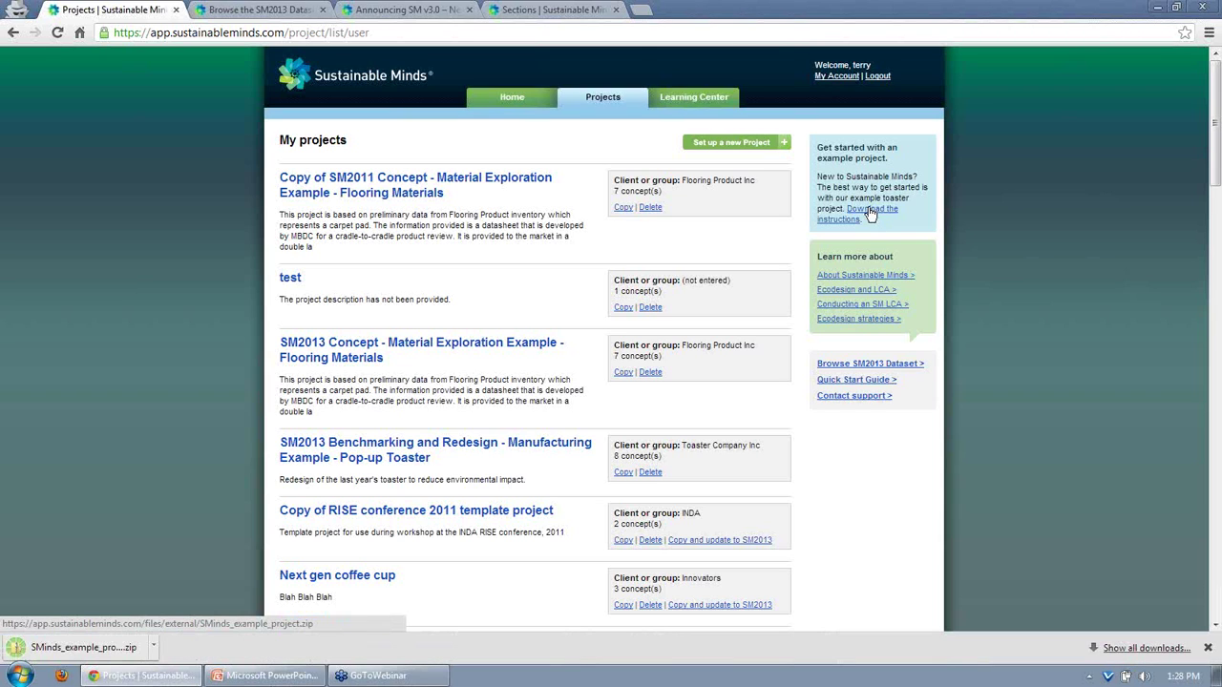
{"action": "left_click", "coordinate": [76, 647]}
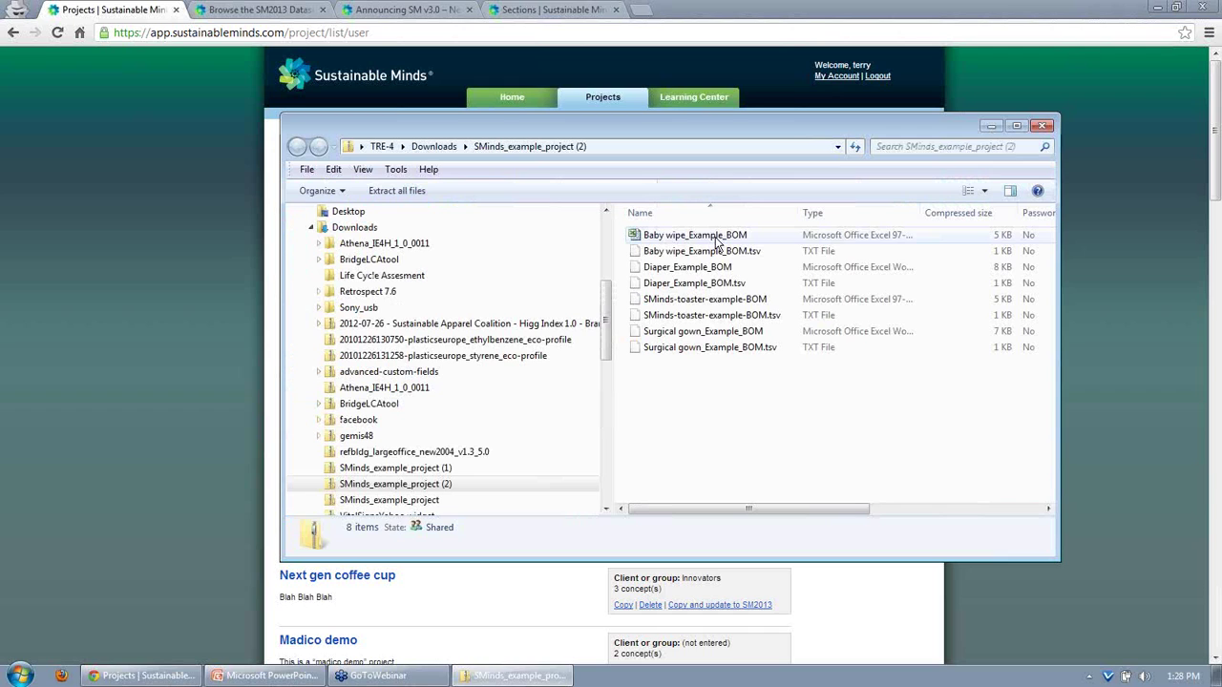
Browse the example BOM workbooks in the archive and open Diaper_Example_BOM in Excel.
{"action": "left_click", "coordinate": [711, 267]}
{"action": "left_click", "coordinate": [713, 300]}
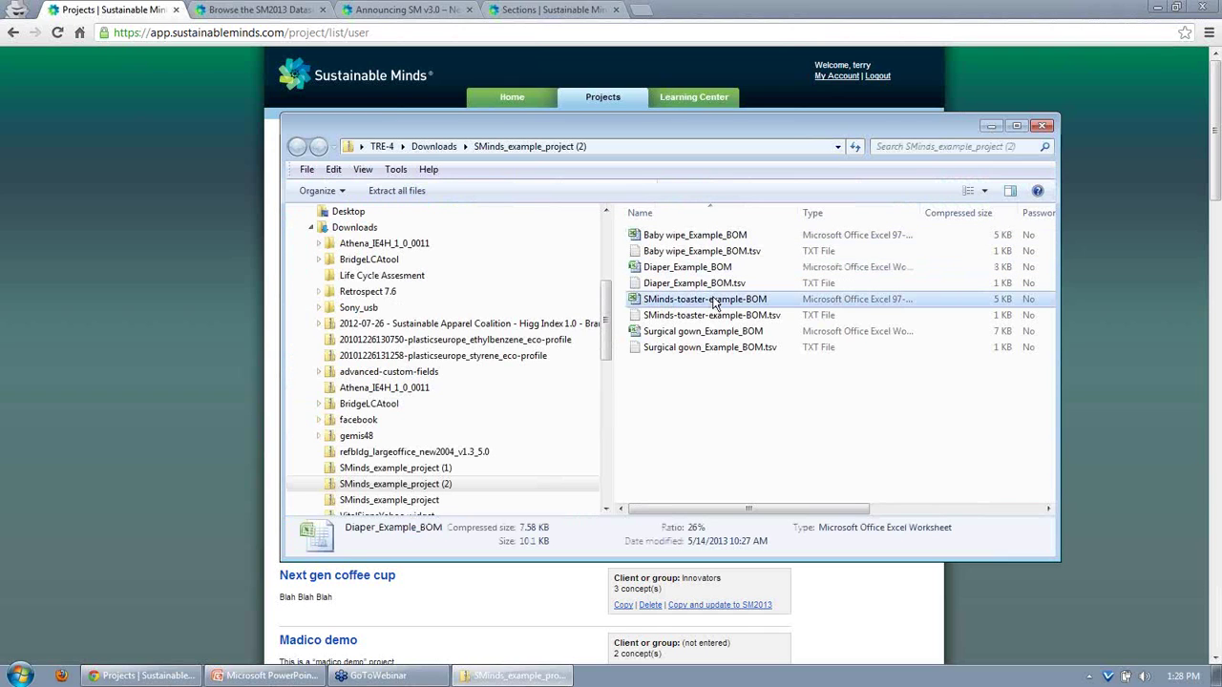
{"action": "left_click", "coordinate": [714, 331]}
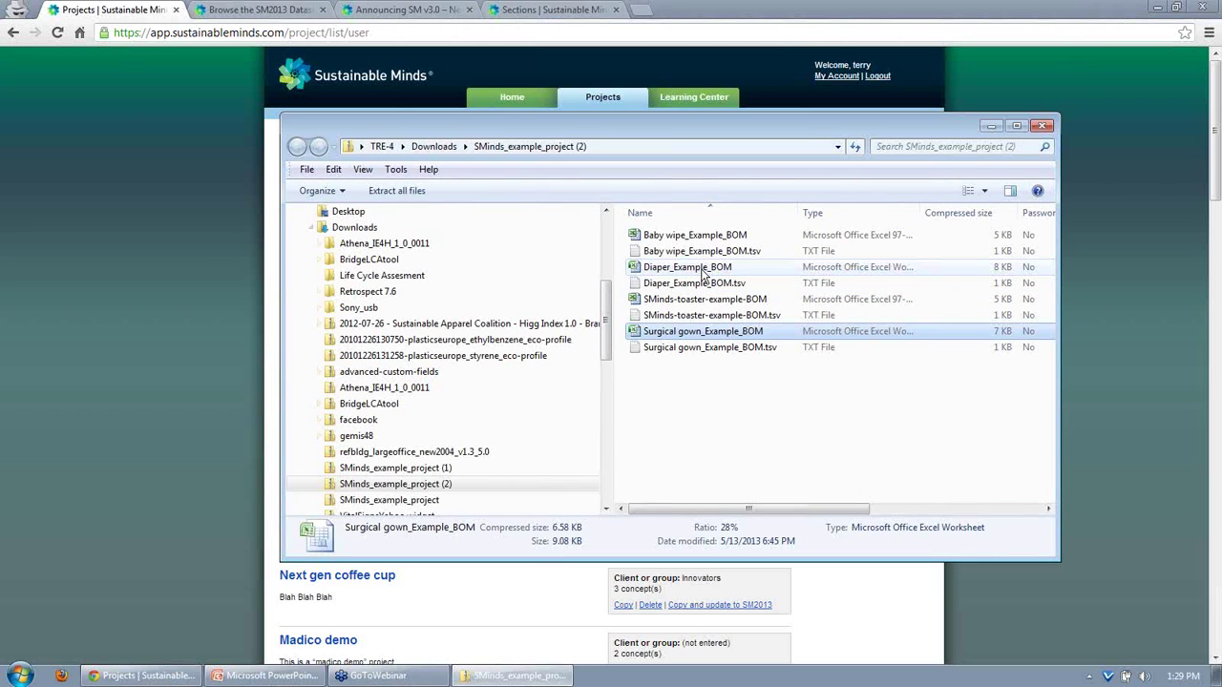
{"action": "double_click", "coordinate": [703, 268]}
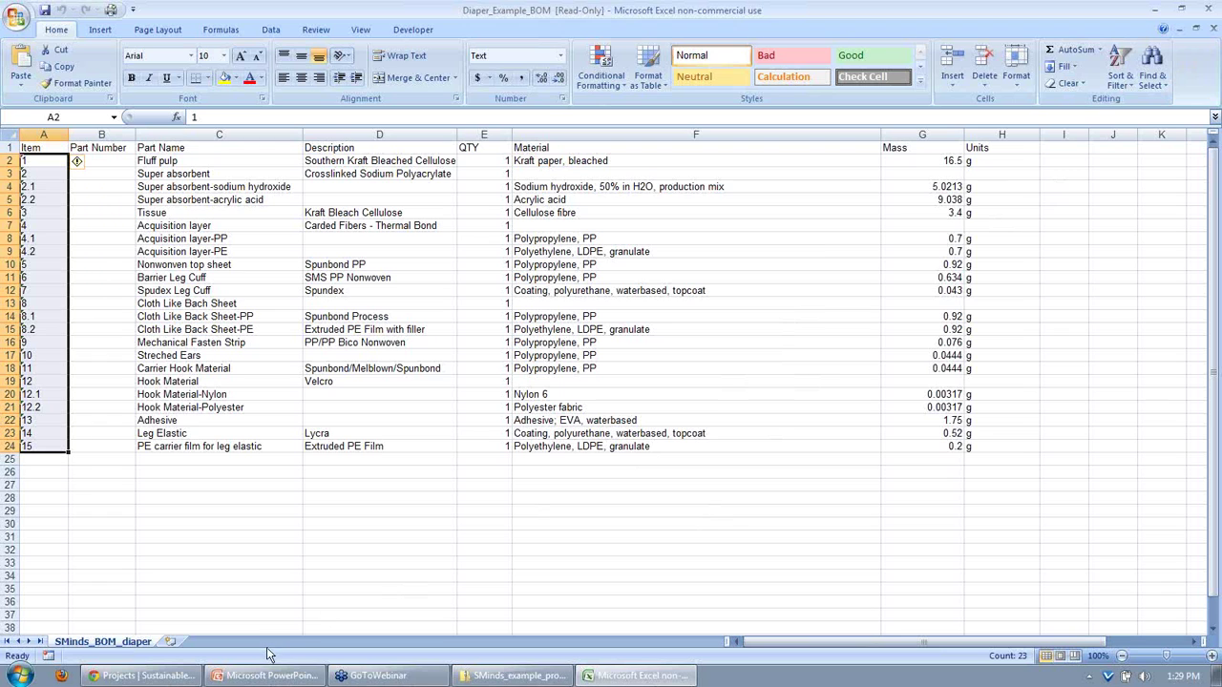
Switch to the Chrome browser and look through the Materials list of the SM2013 dataset.
{"action": "left_click", "coordinate": [167, 678]}
{"action": "left_click", "coordinate": [167, 678]}
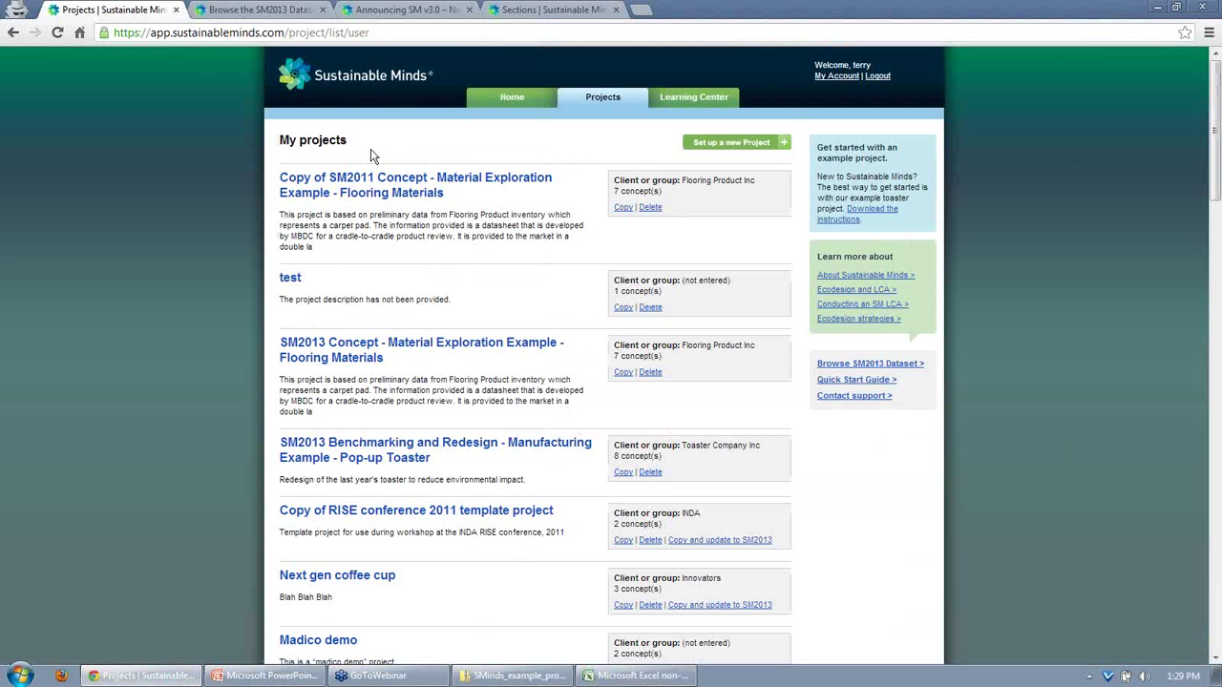
{"action": "left_click", "coordinate": [260, 11]}
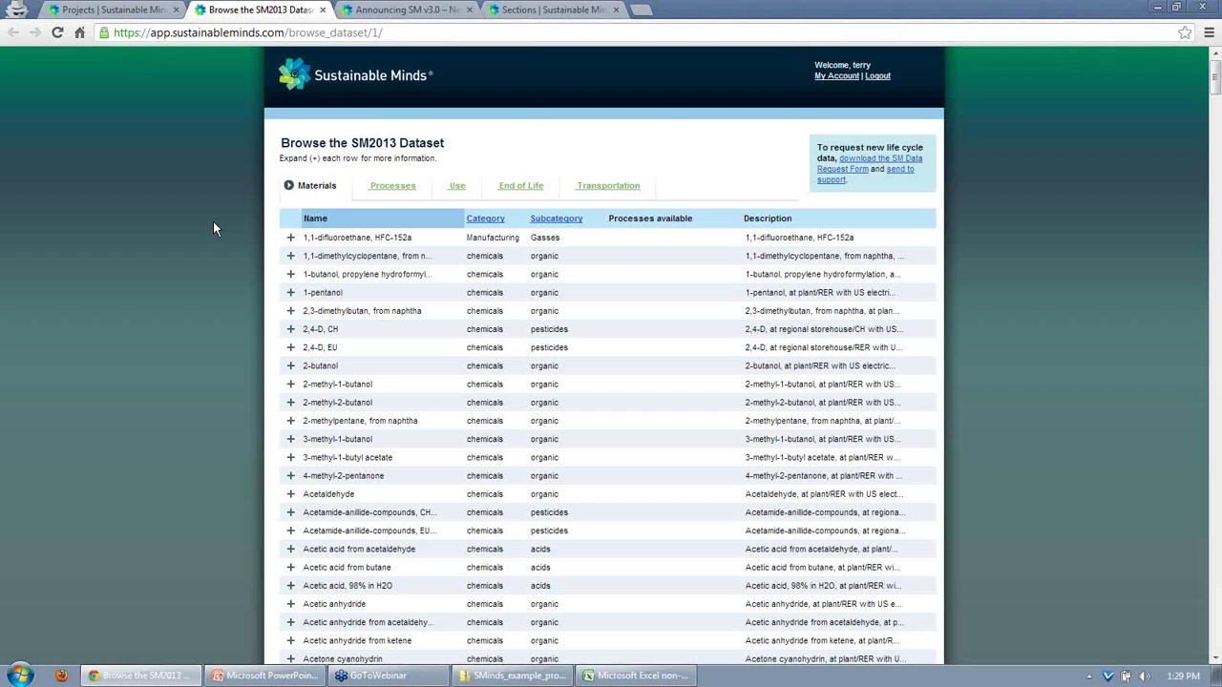
{"action": "scroll", "coordinate": [214, 226], "scroll_direction": "down", "scroll_amount": 3}
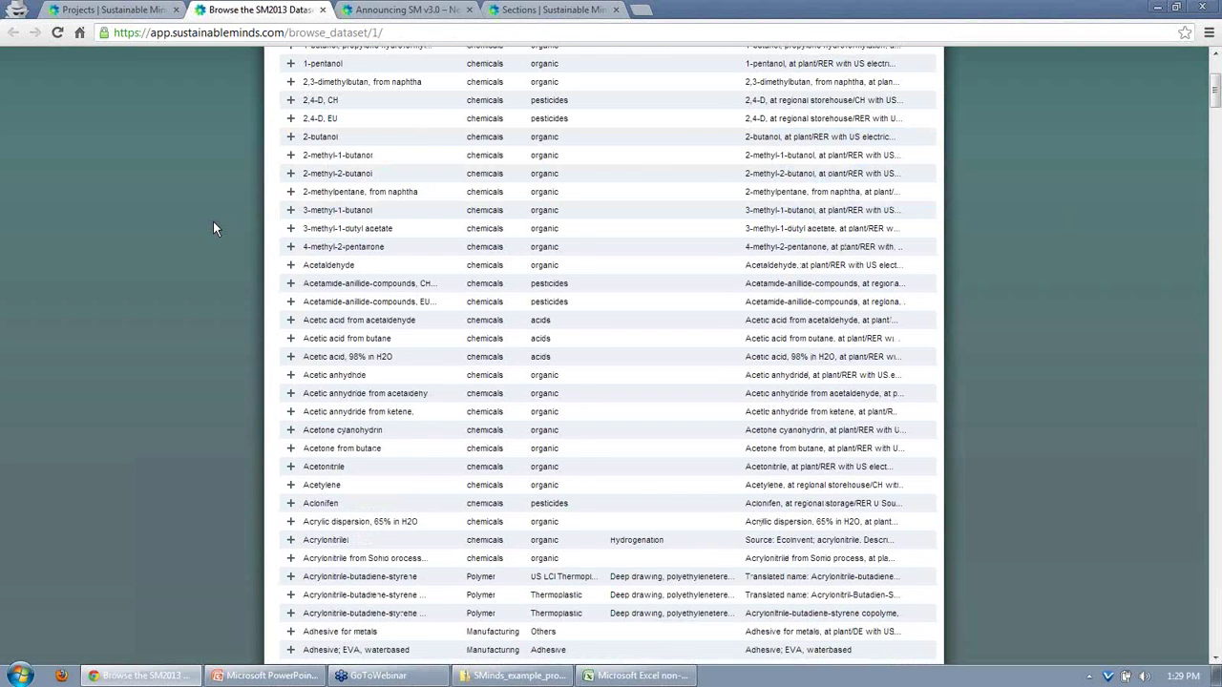
{"action": "scroll", "coordinate": [216, 233], "scroll_direction": "down", "scroll_amount": 20}
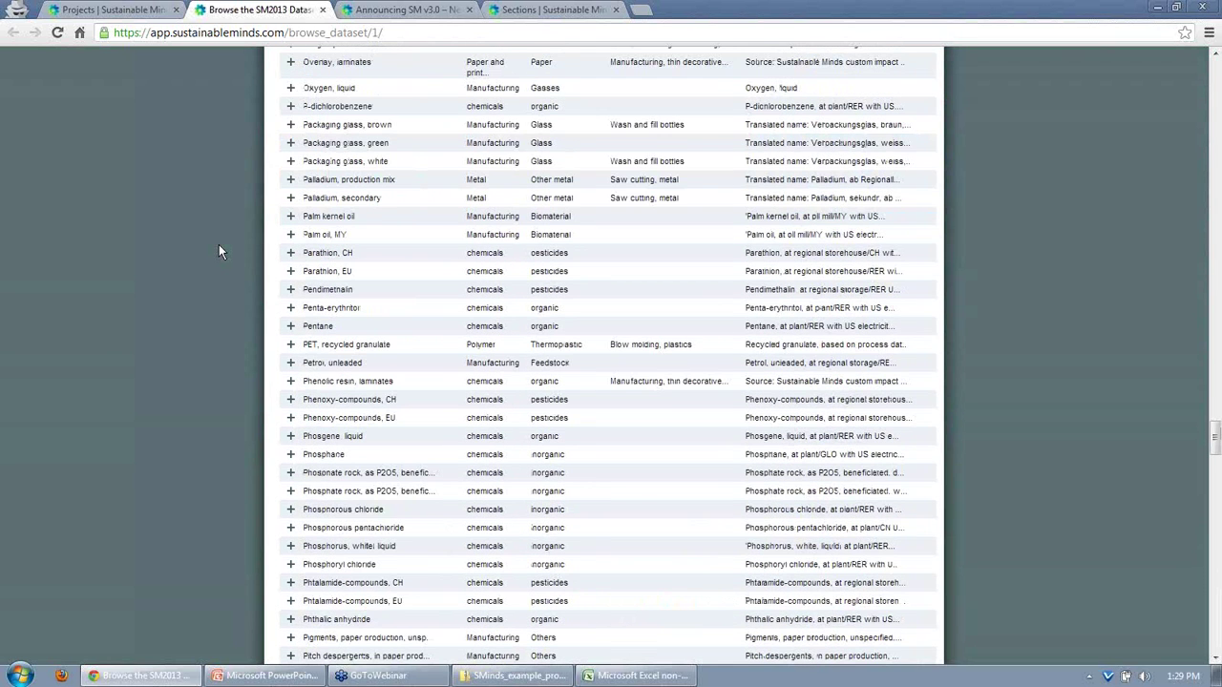
{"action": "scroll", "coordinate": [219, 251], "scroll_direction": "down", "scroll_amount": 20}
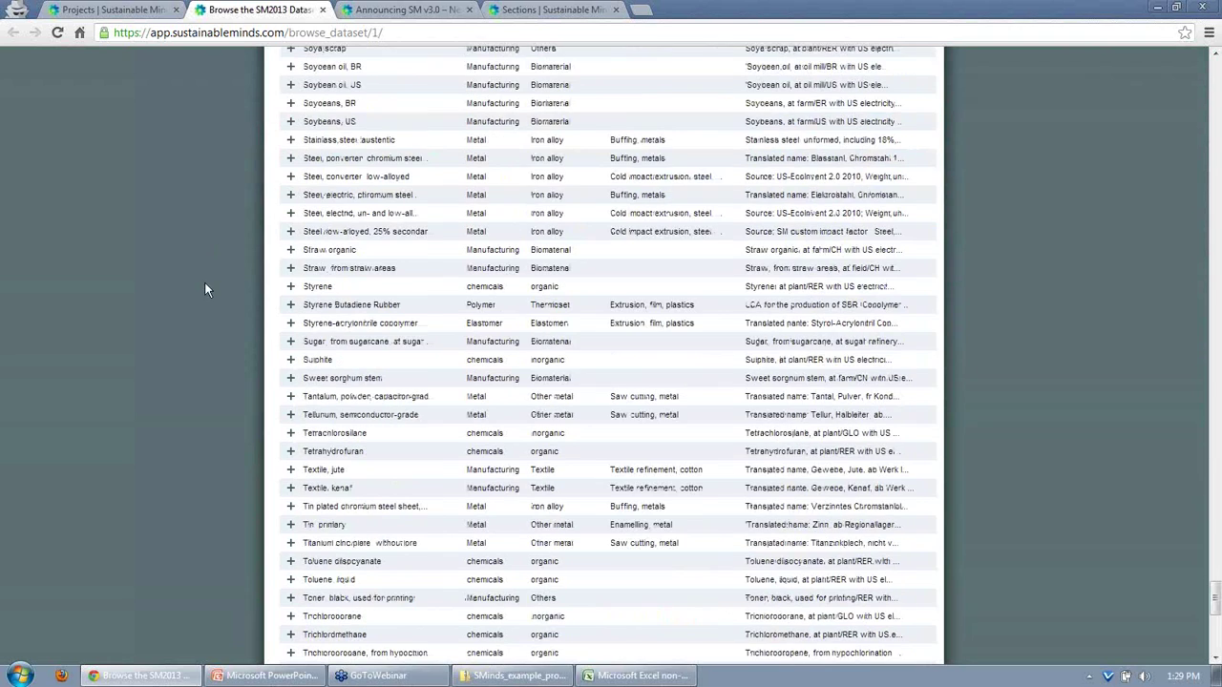
{"action": "scroll", "coordinate": [200, 298], "scroll_direction": "down", "scroll_amount": 2}
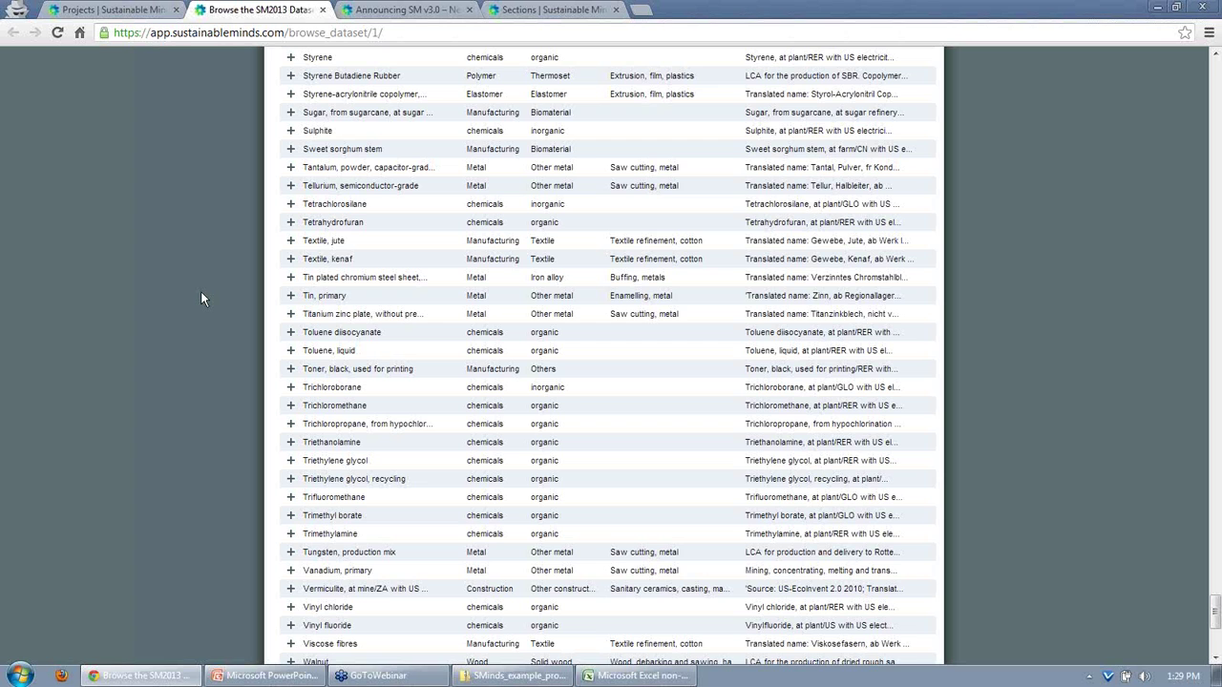
{"action": "scroll", "coordinate": [201, 299], "scroll_direction": "up", "scroll_amount": 1}
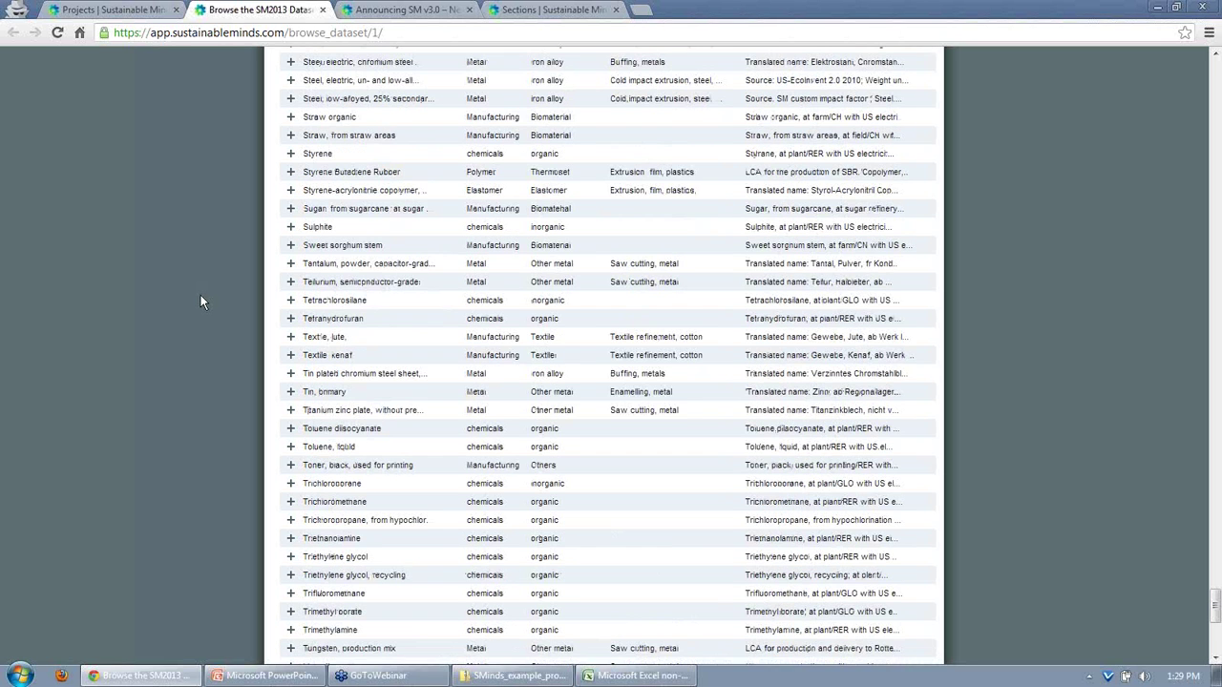
{"action": "scroll", "coordinate": [200, 301], "scroll_direction": "up", "scroll_amount": 20}
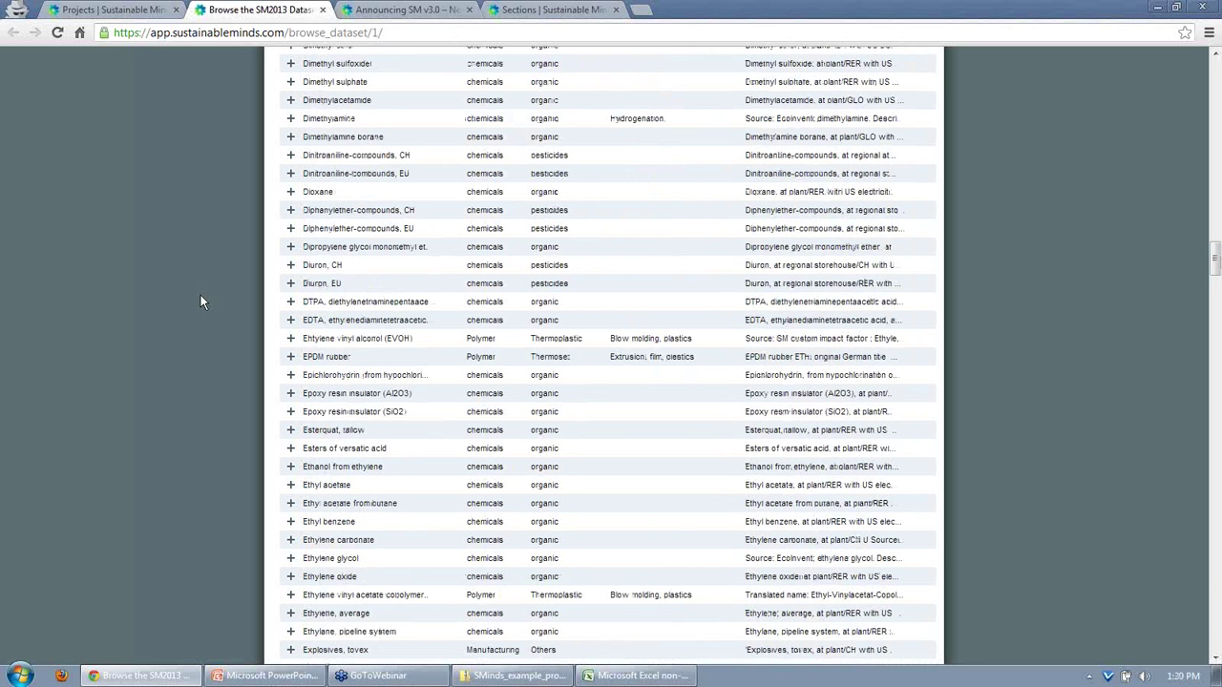
{"action": "scroll", "coordinate": [200, 301], "scroll_direction": "up", "scroll_amount": 20}
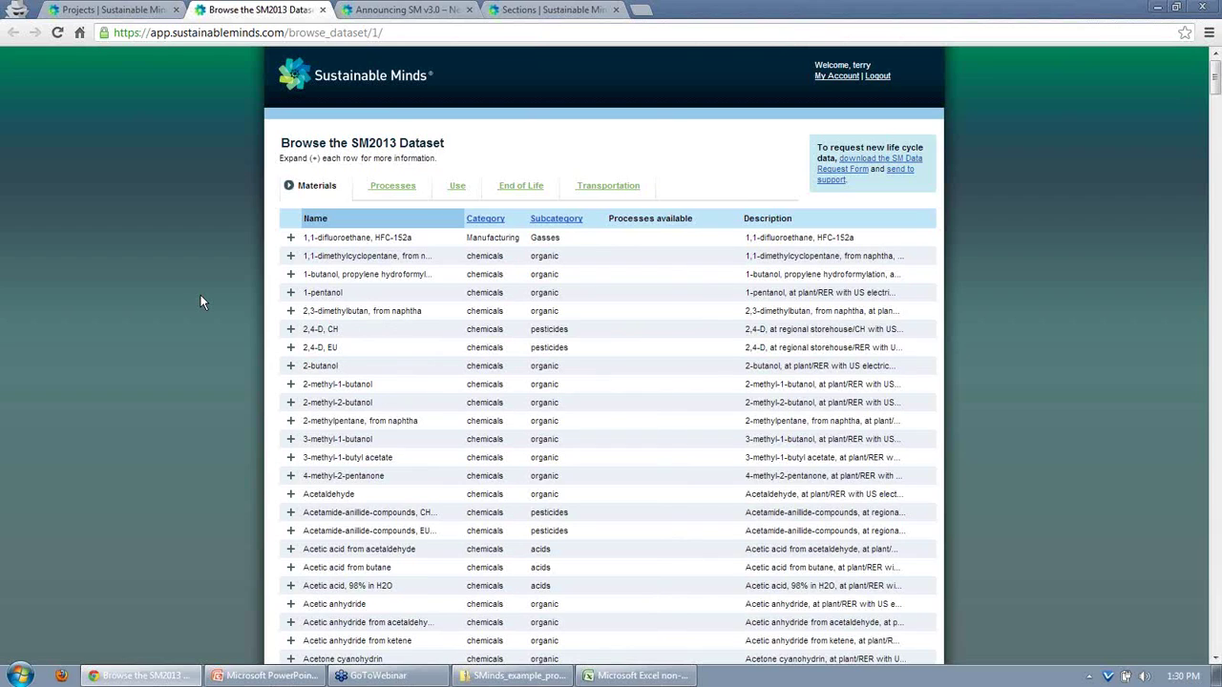
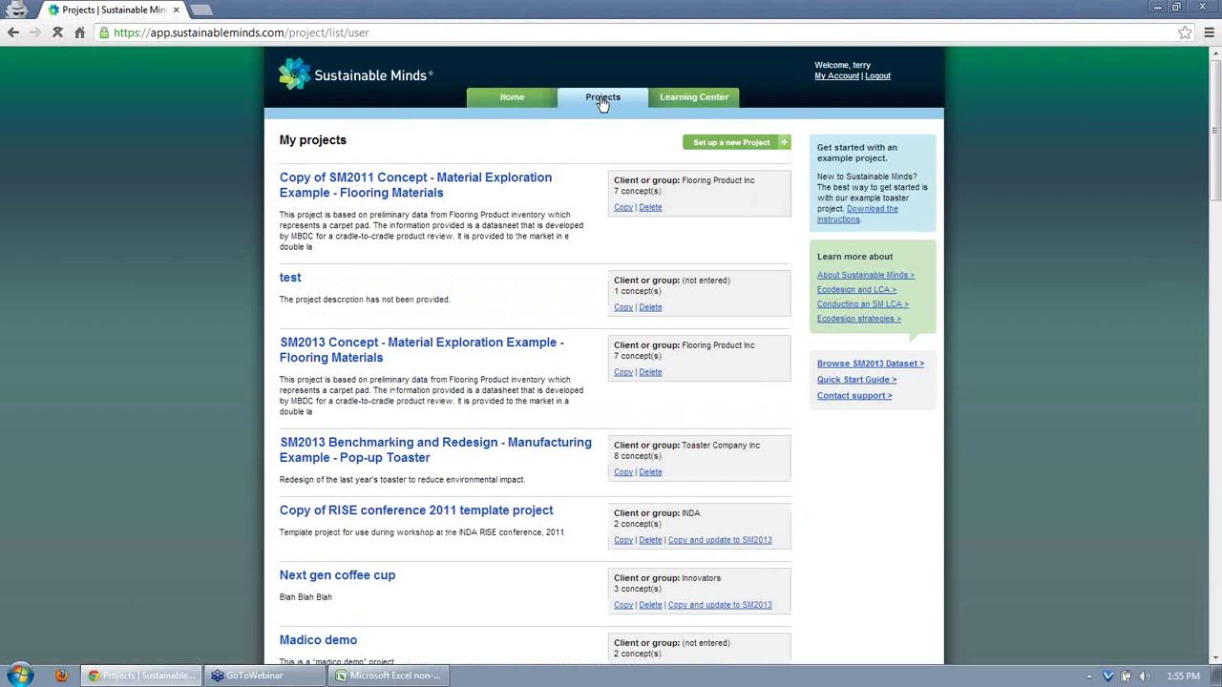
In the copied flooring project's reference concept, start a new manufacturing part and view the thermoplastic material PET, recycled granulate.
{"action": "left_click", "coordinate": [375, 183]}
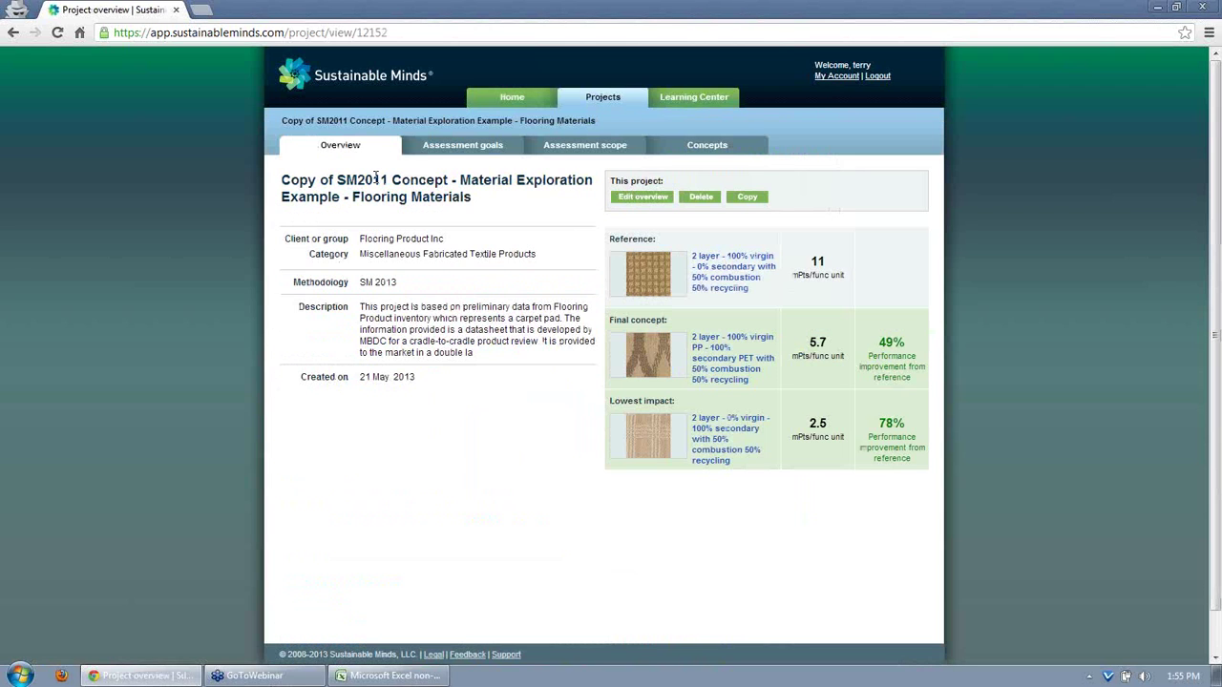
{"action": "left_click", "coordinate": [725, 272]}
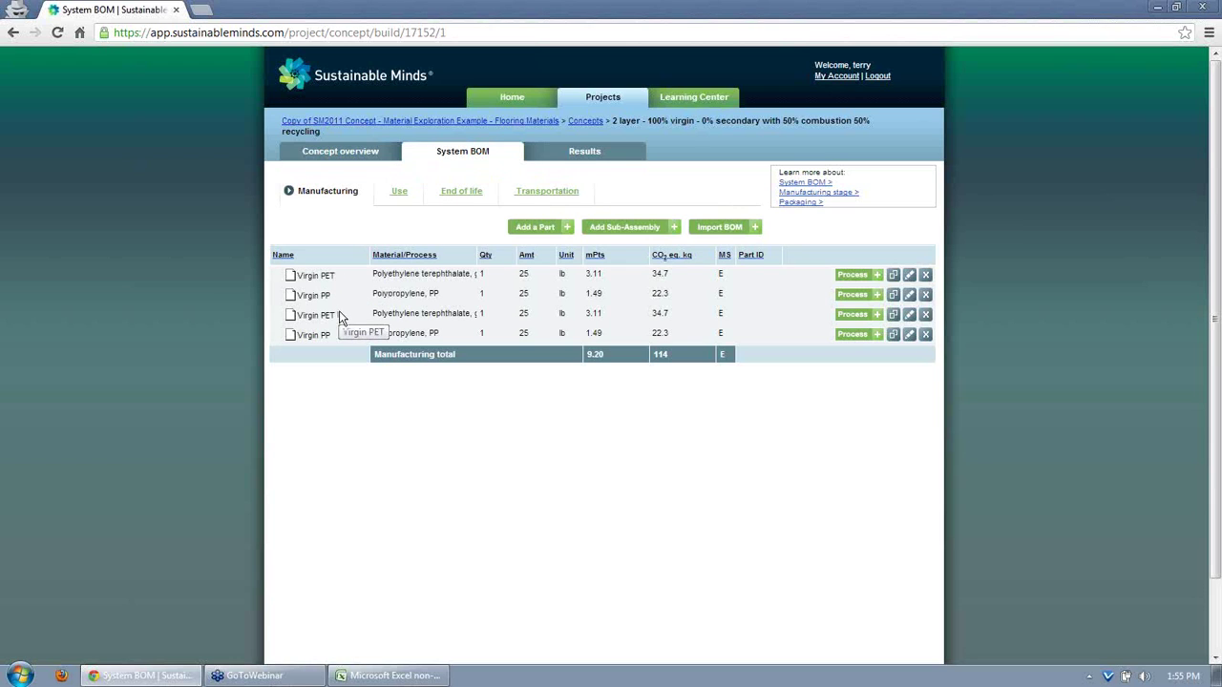
{"action": "left_click", "coordinate": [537, 232]}
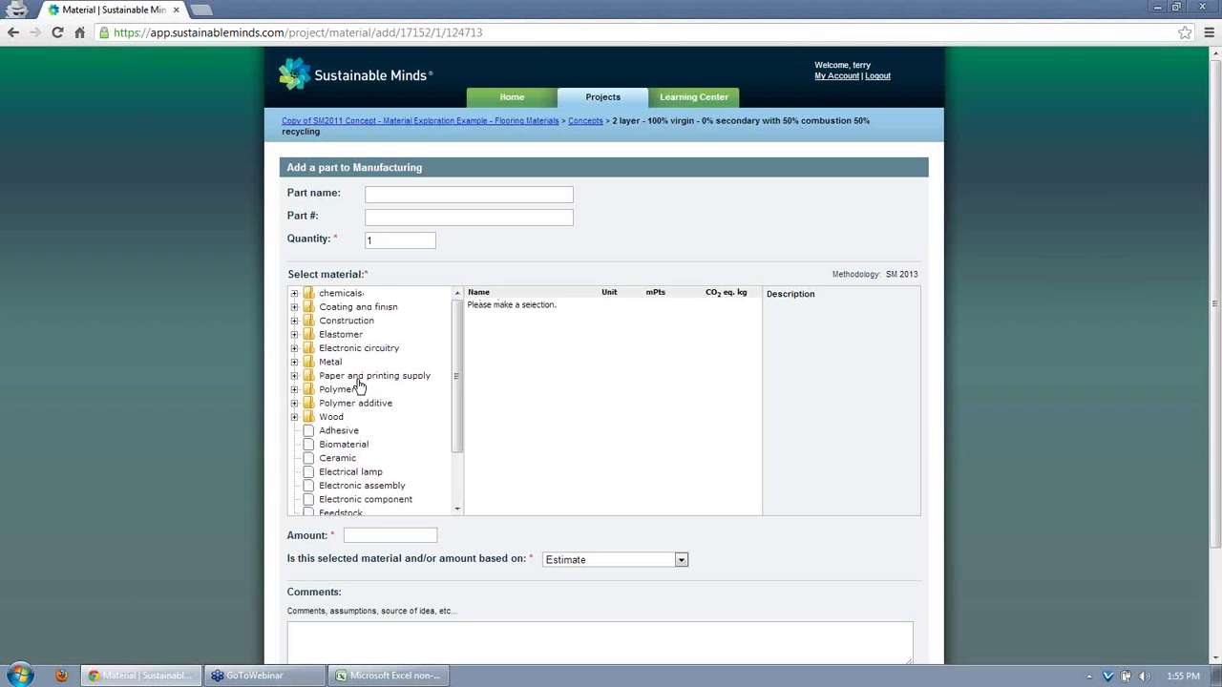
{"action": "left_click", "coordinate": [294, 391]}
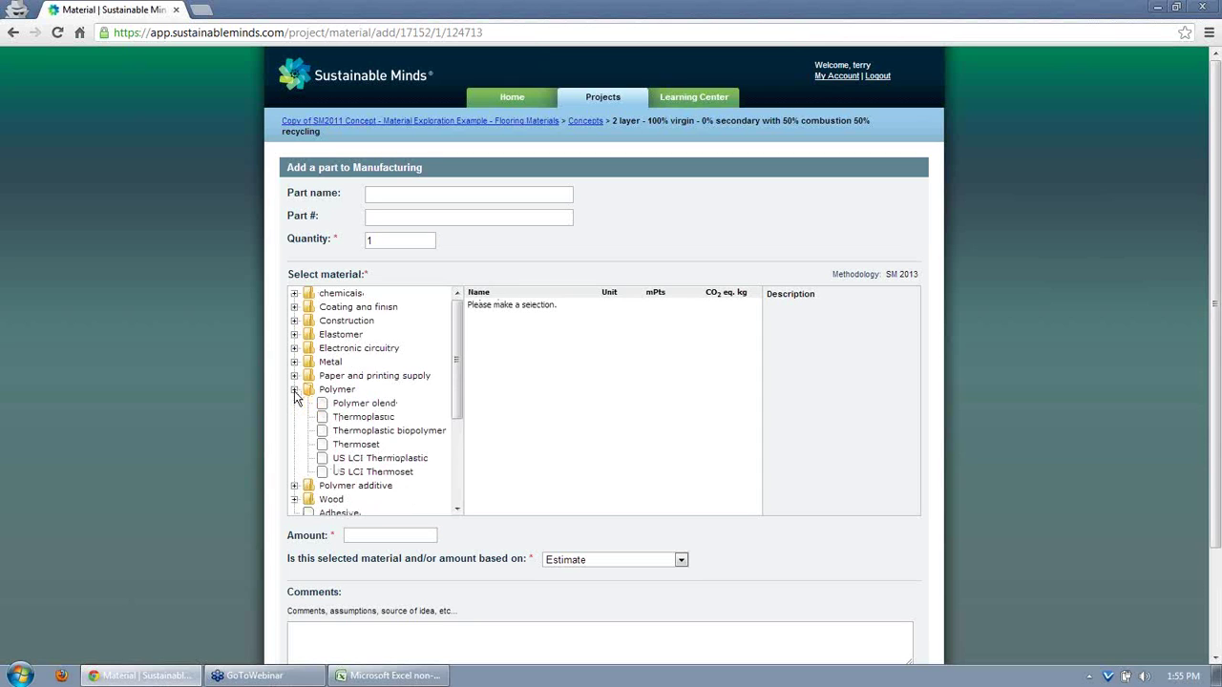
{"action": "left_click", "coordinate": [352, 419]}
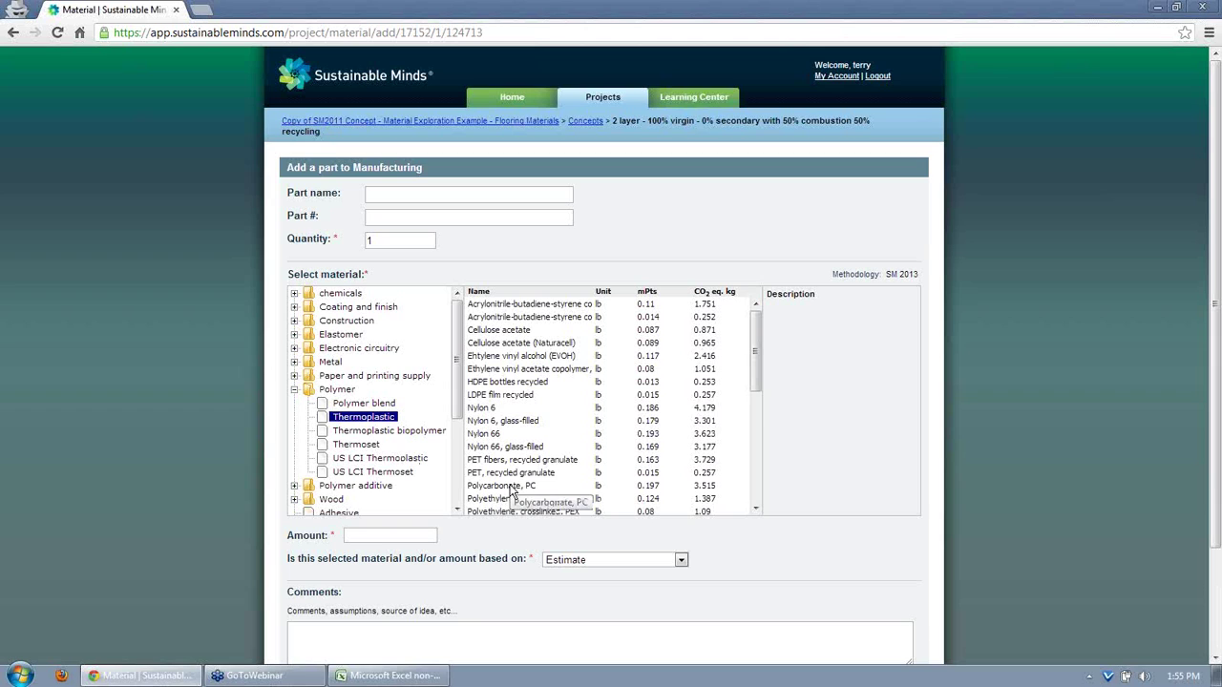
{"action": "left_click", "coordinate": [510, 474]}
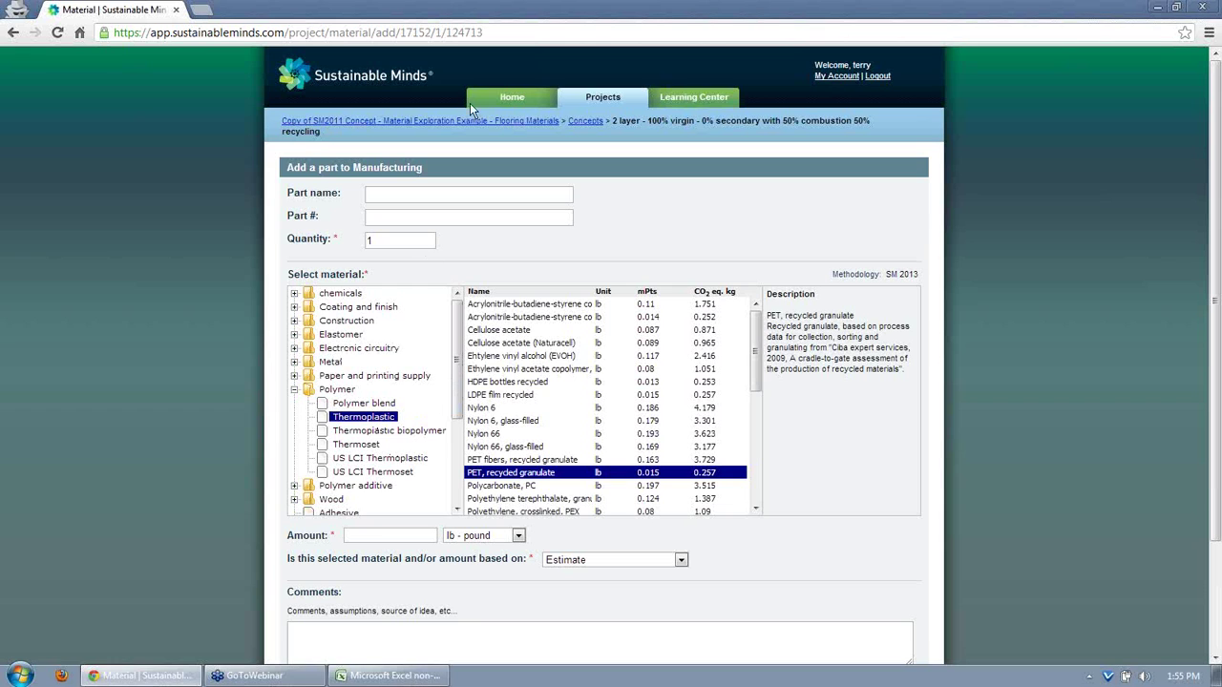
Leave the part form, open the SM2013 dataset from the home page and sort its materials by category.
{"action": "left_click", "coordinate": [523, 98]}
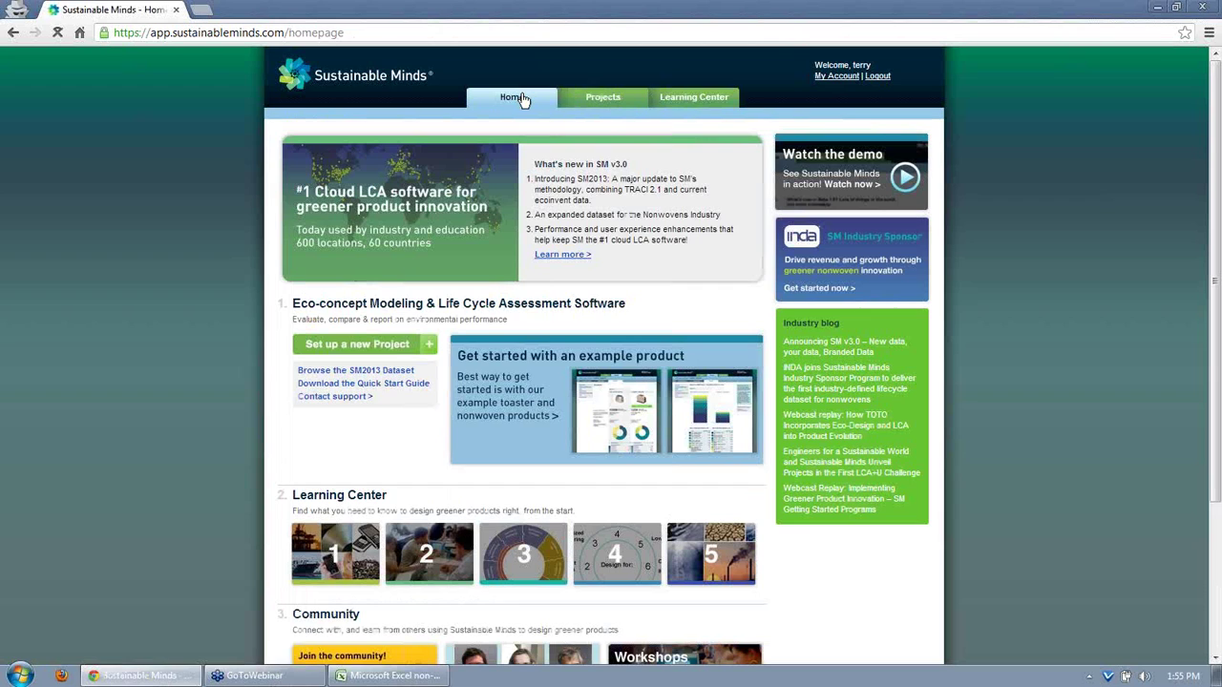
{"action": "left_click", "coordinate": [352, 374]}
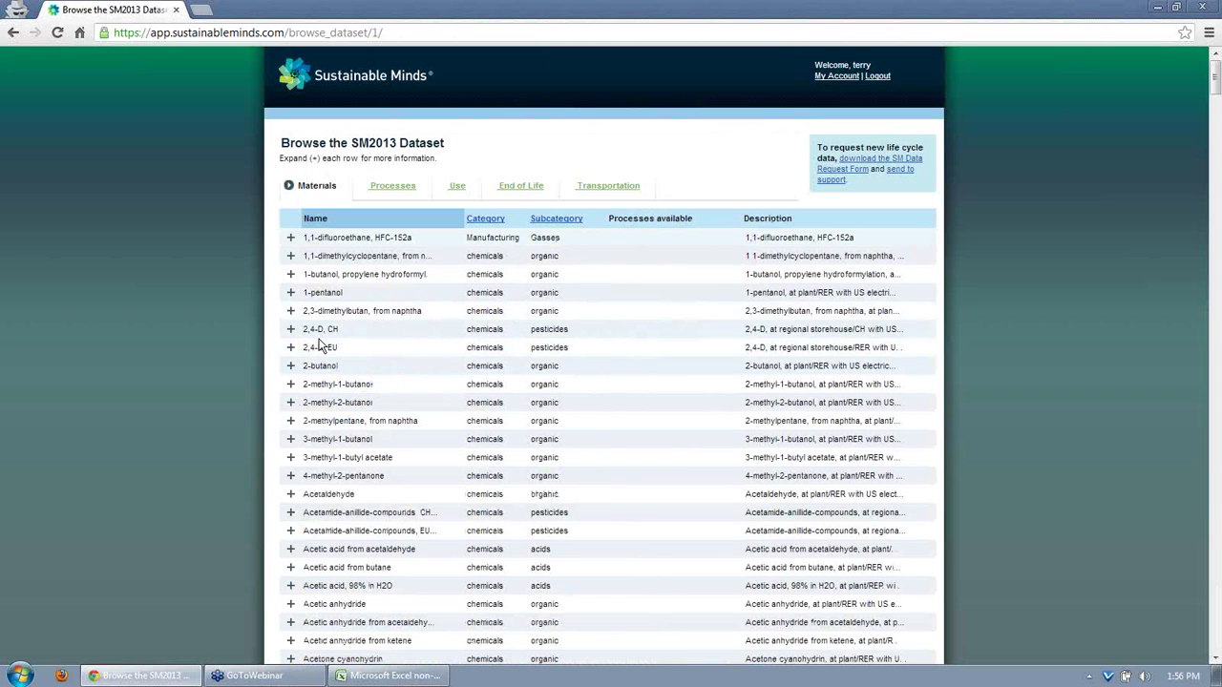
{"action": "left_click", "coordinate": [486, 218]}
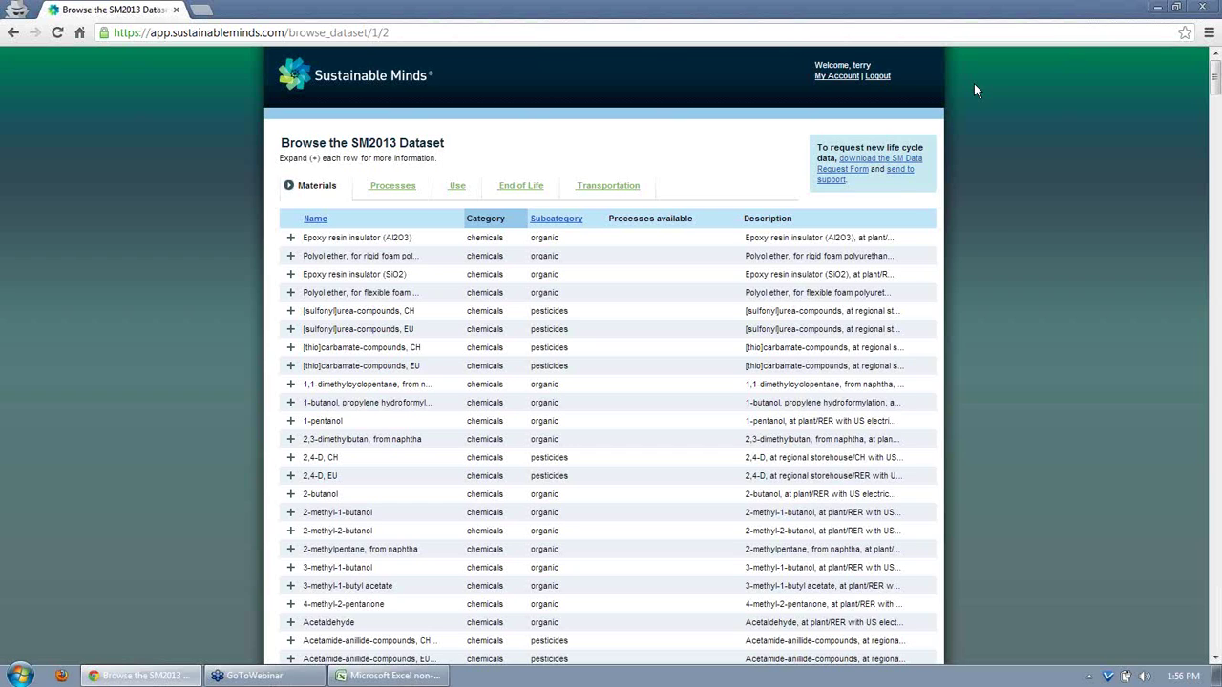
Download the SM Data Request Form archive and open the SMinds data request form workbook in Excel.
{"action": "left_click", "coordinate": [861, 170]}
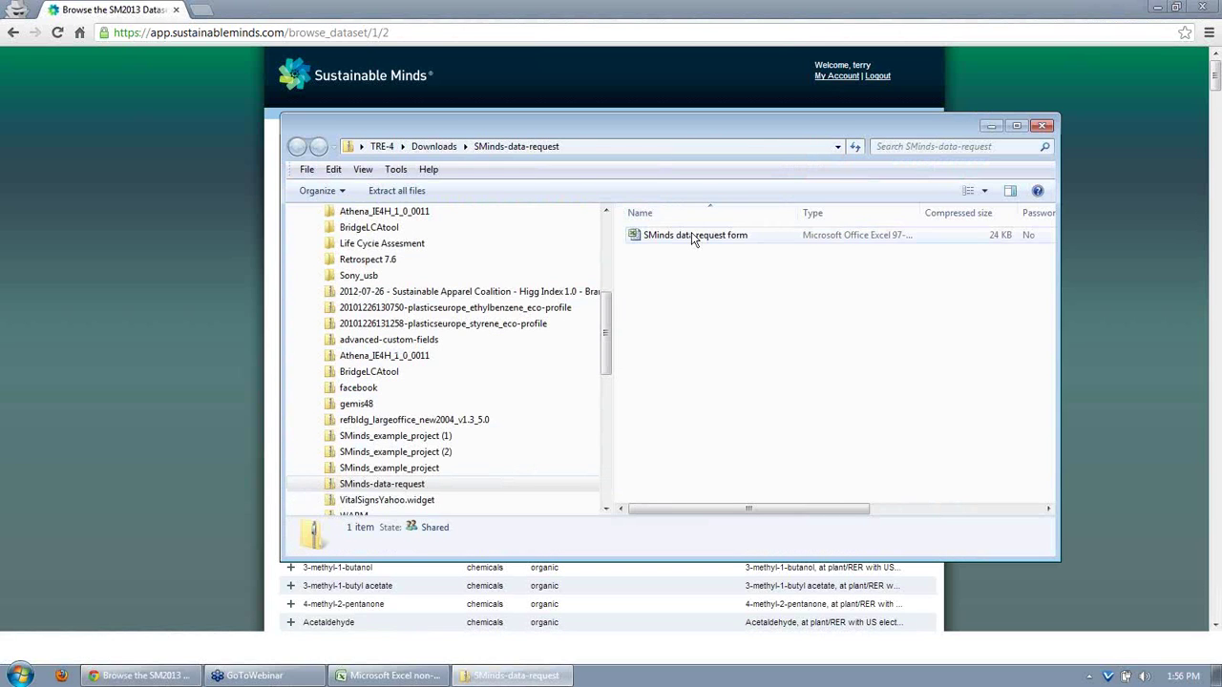
{"action": "double_click", "coordinate": [691, 234]}
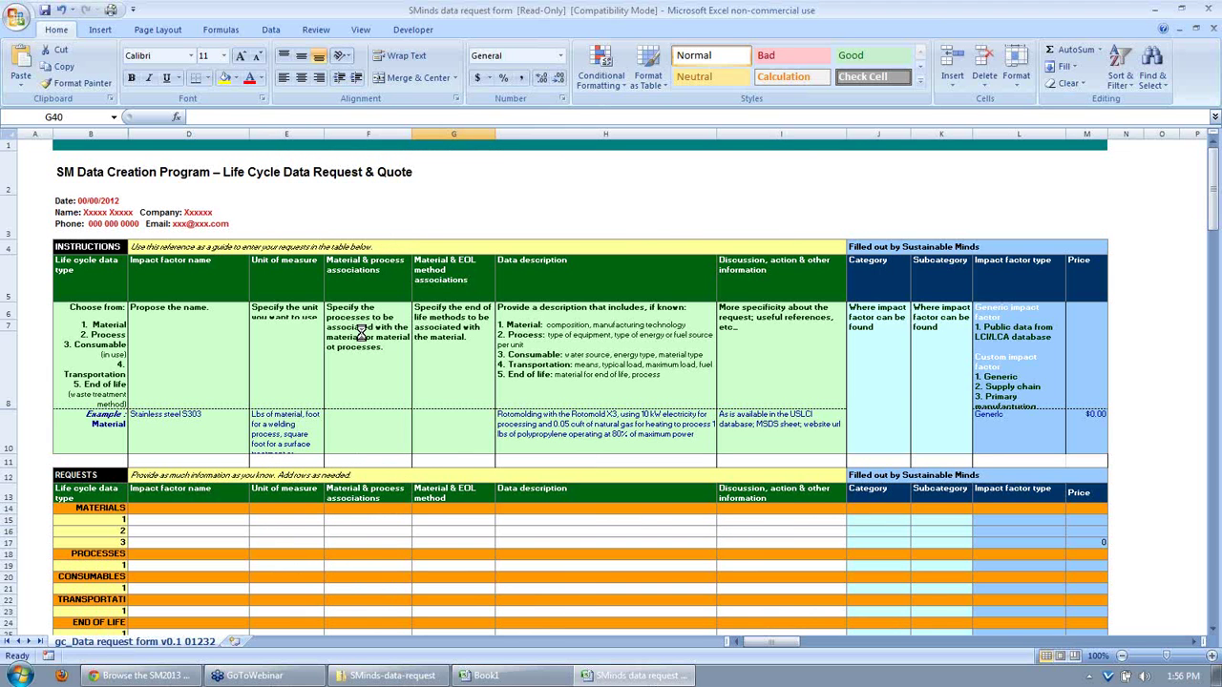
Review the form's life cycle data types and the first Materials request row from impact factor name to discussion, and return to Chrome.
{"action": "left_click_drag", "start_coordinate": [90, 239], "coordinate": [95, 365]}
{"action": "left_click_drag", "start_coordinate": [204, 251], "coordinate": [789, 252]}
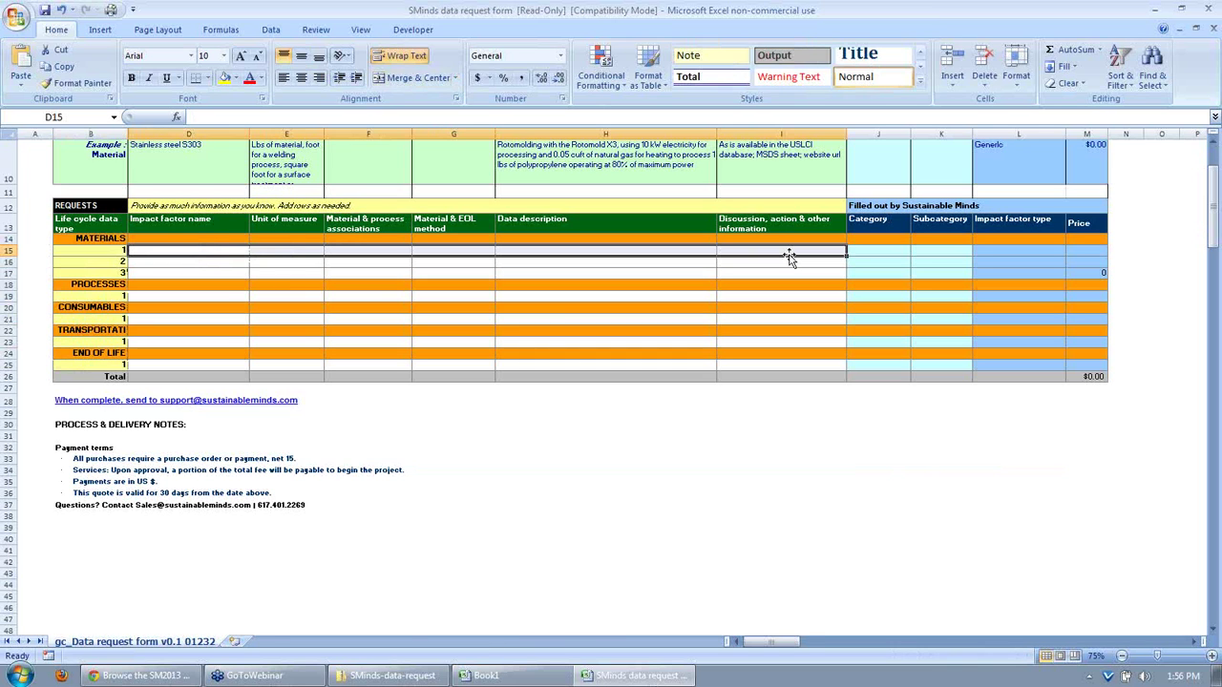
{"action": "scroll", "coordinate": [790, 256], "scroll_direction": "up", "scroll_amount": 3}
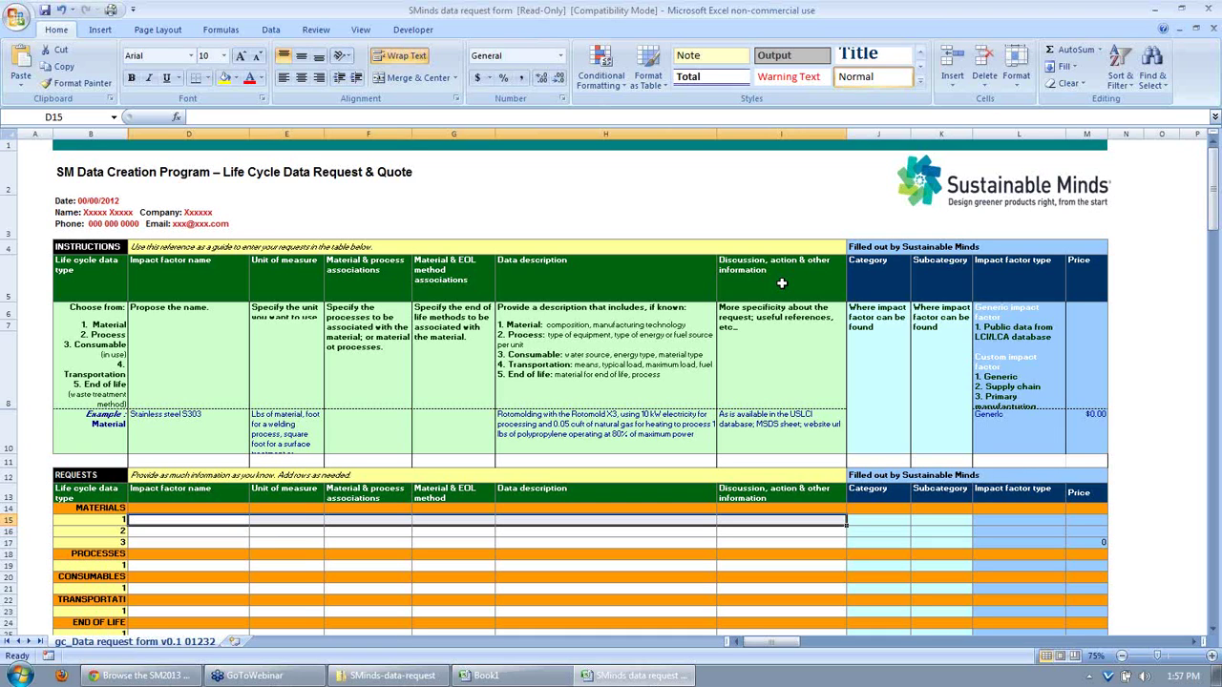
{"action": "left_click", "coordinate": [167, 677]}
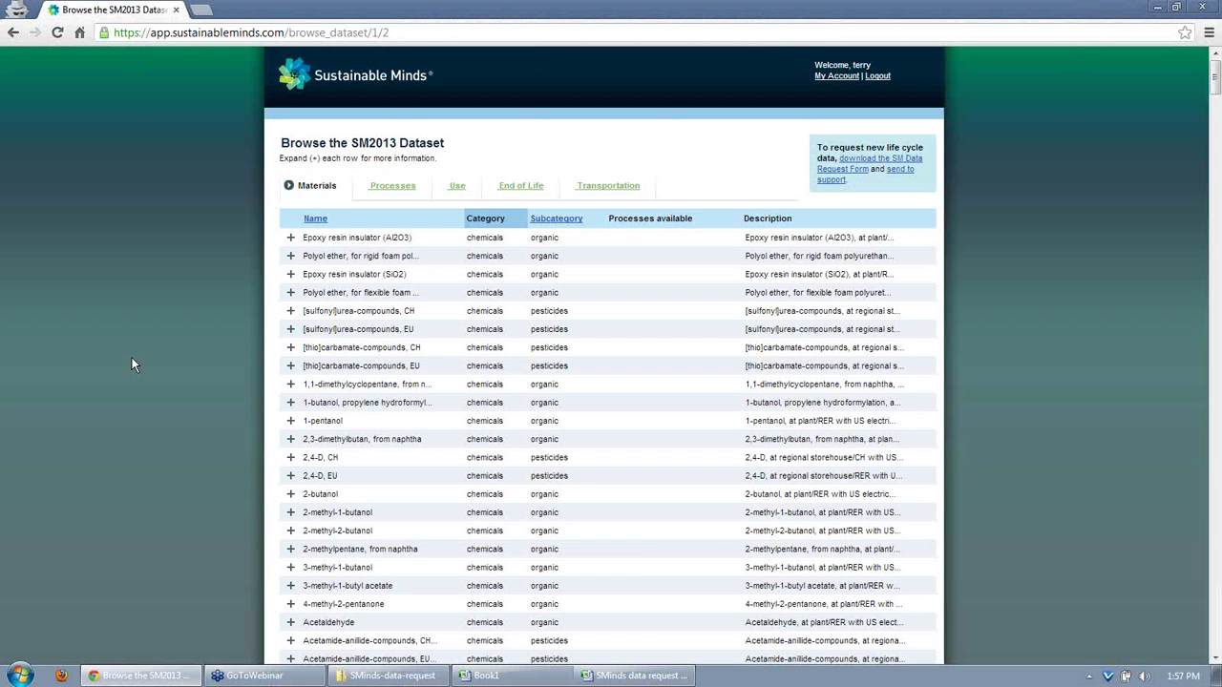